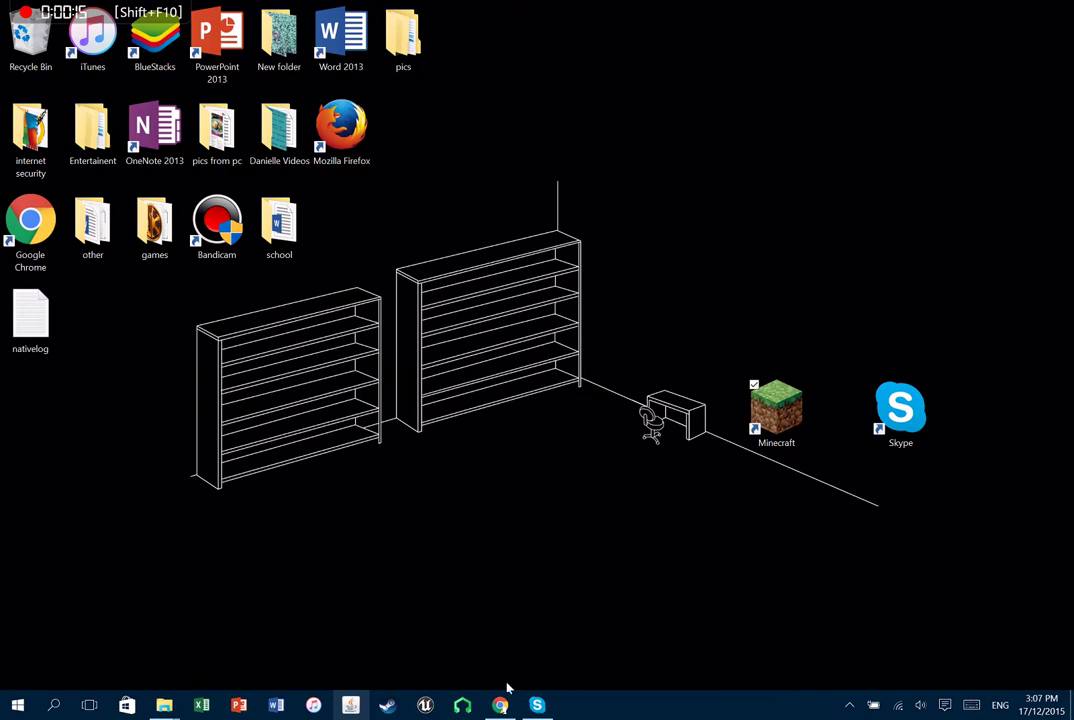
Close the three extra Chrome tabs, including ThePirateBay, switch to the SkyGrid 1_5 page, and open a blank tab.
{"action": "mouse_move", "coordinate": [500, 700]}
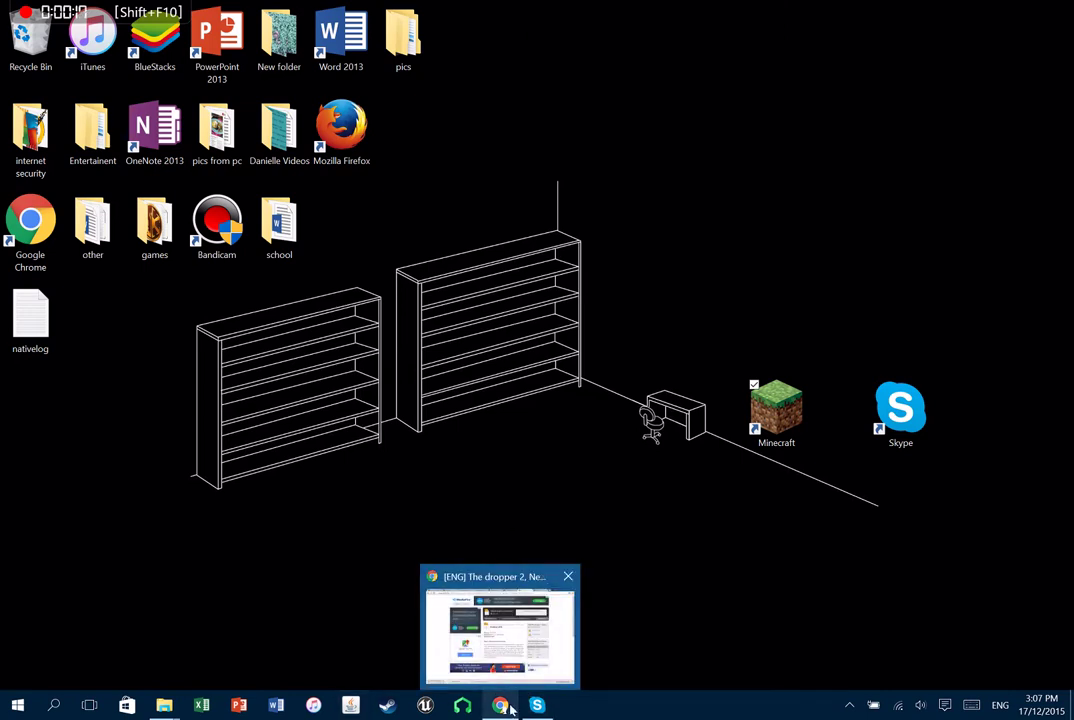
{"action": "left_click", "coordinate": [519, 628]}
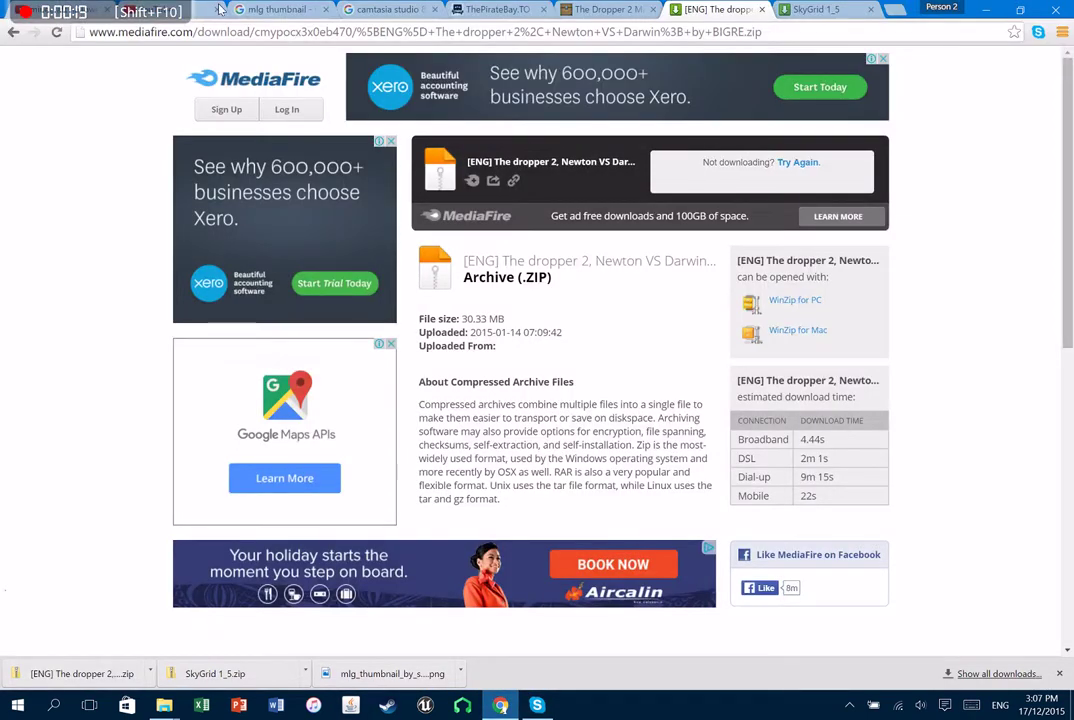
{"action": "left_click", "coordinate": [326, 10]}
{"action": "left_click", "coordinate": [327, 10]}
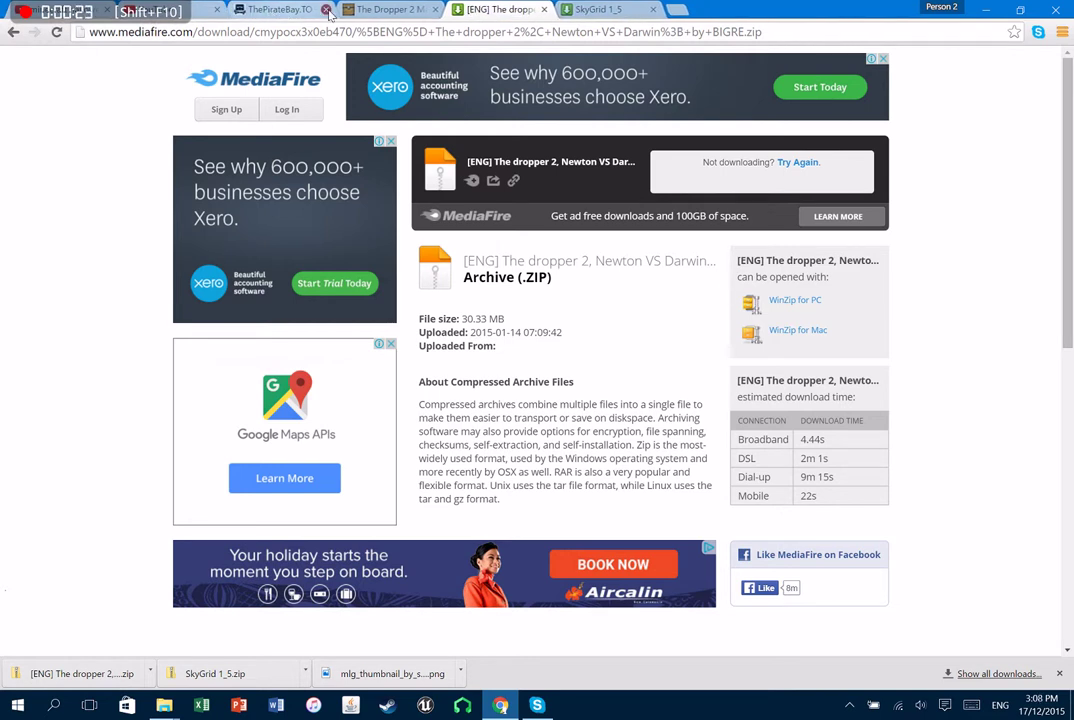
{"action": "left_click", "coordinate": [326, 10]}
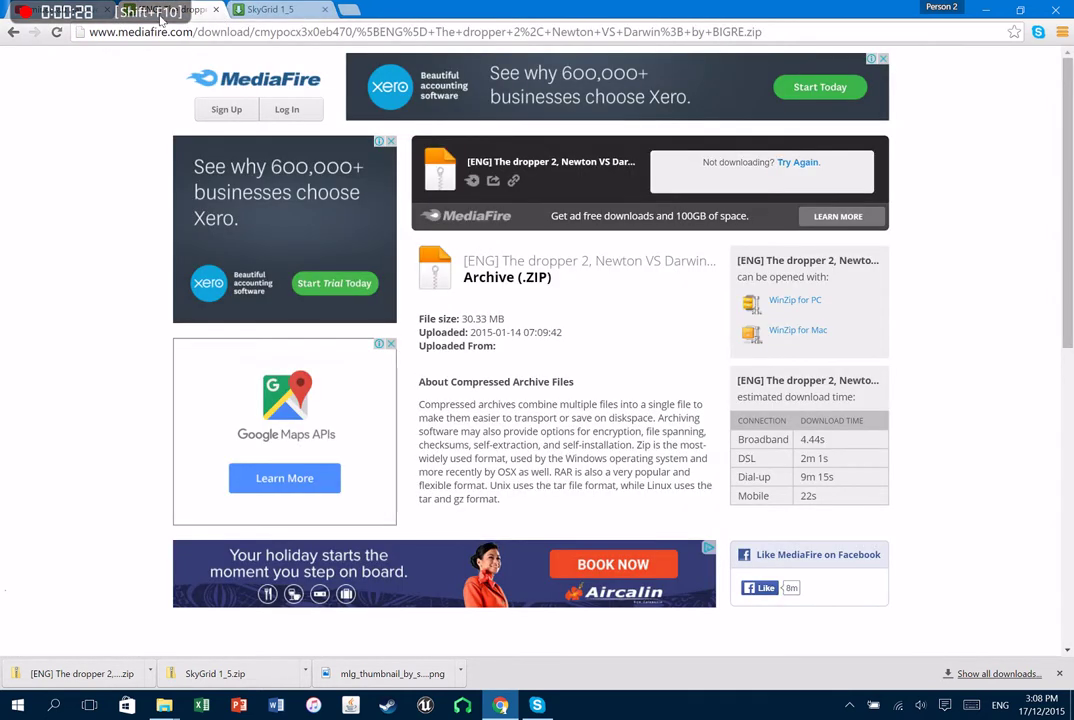
{"action": "left_click", "coordinate": [364, 8]}
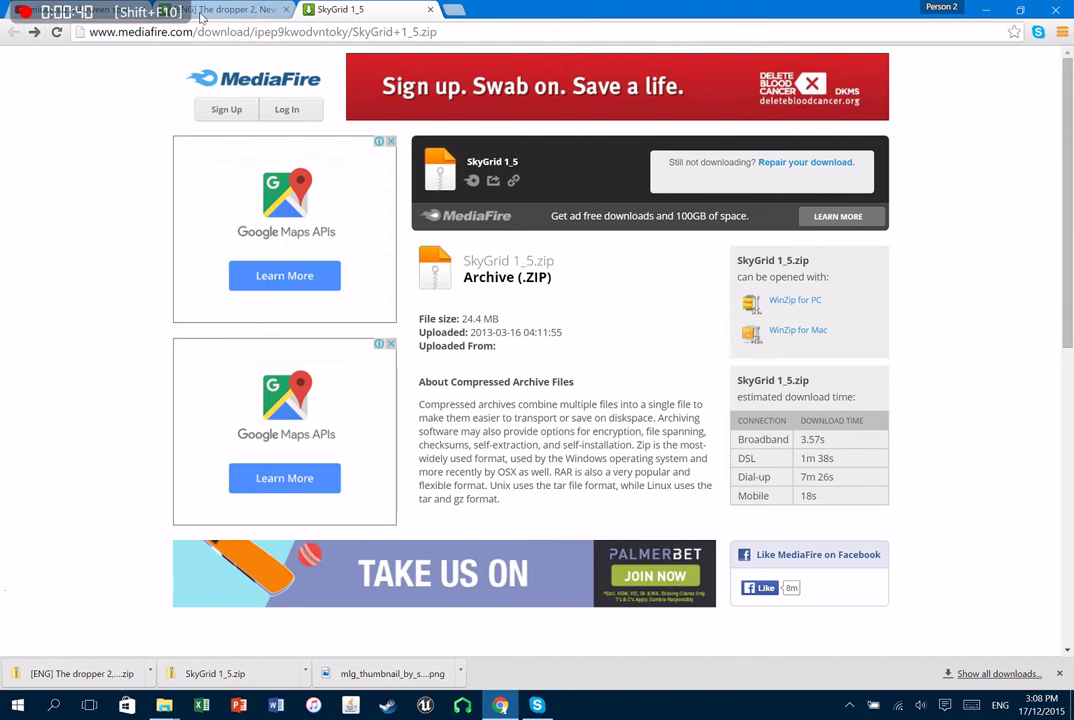
{"action": "left_click", "coordinate": [453, 9]}
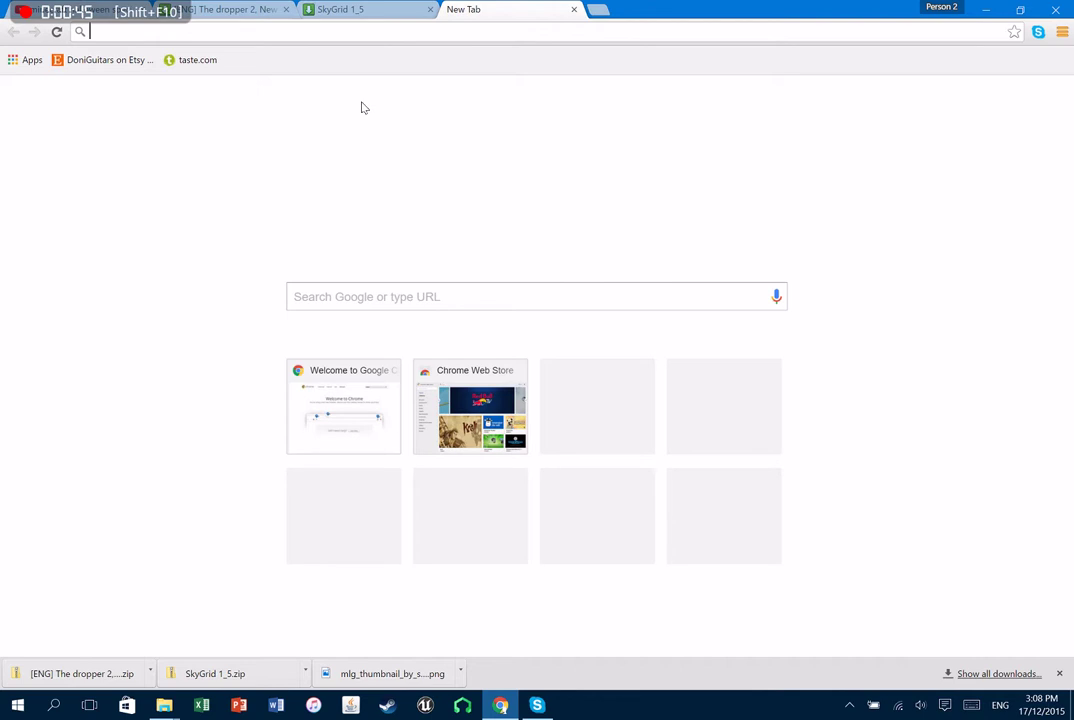
Google 'Skyfrid minecraft download', accept the Skygrid spelling correction, and open the MinecraftSix result.
{"action": "left_click", "coordinate": [370, 293]}
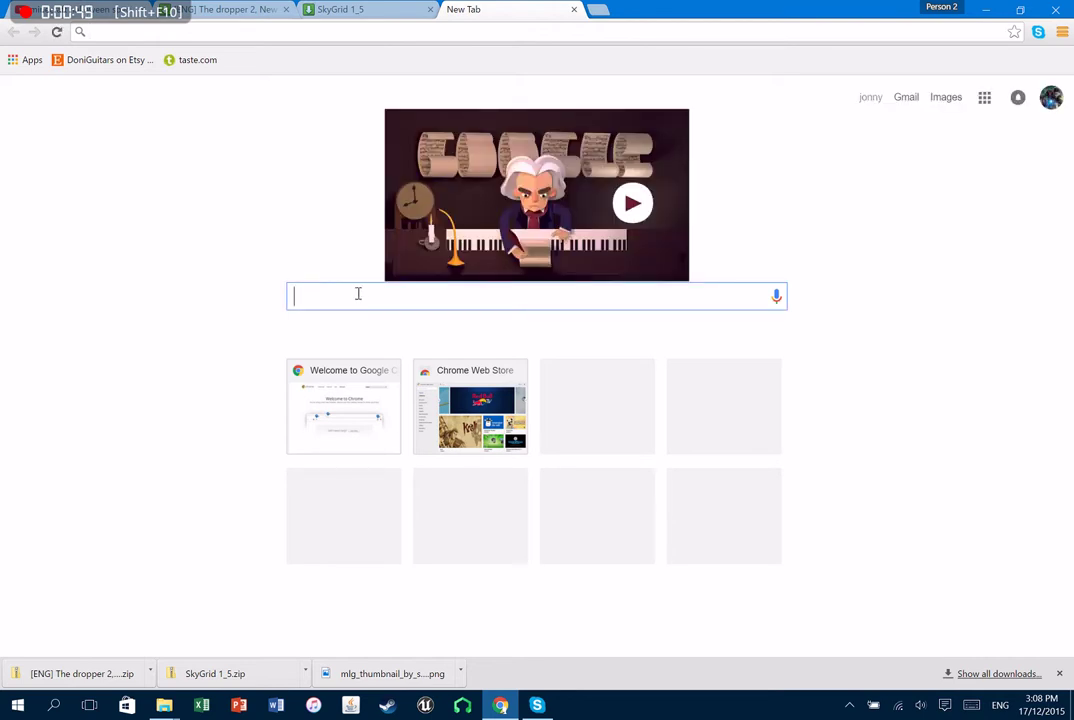
{"action": "type", "text": "Skyfrid"}
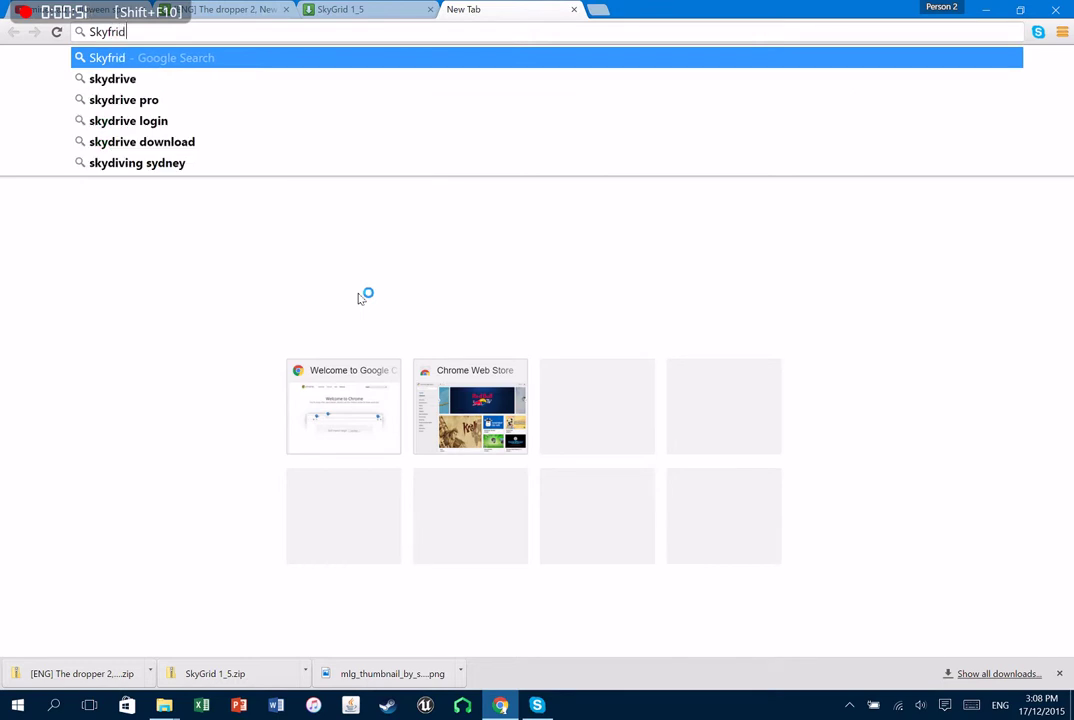
{"action": "type", "text": " minecr"}
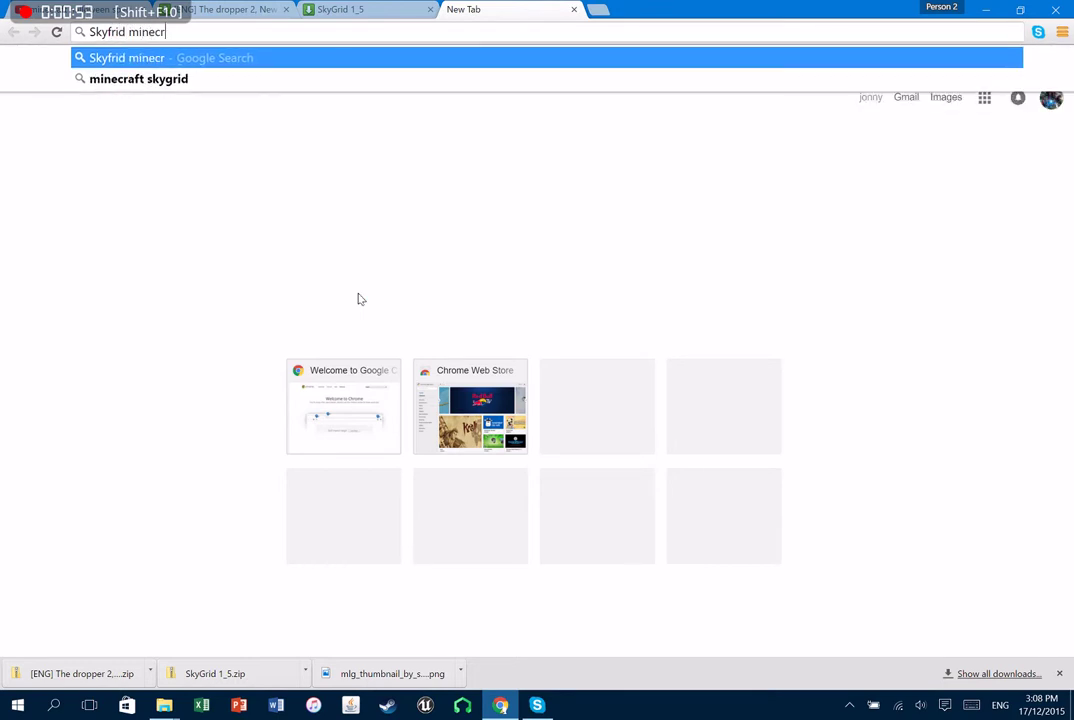
{"action": "type", "text": "aft downl"}
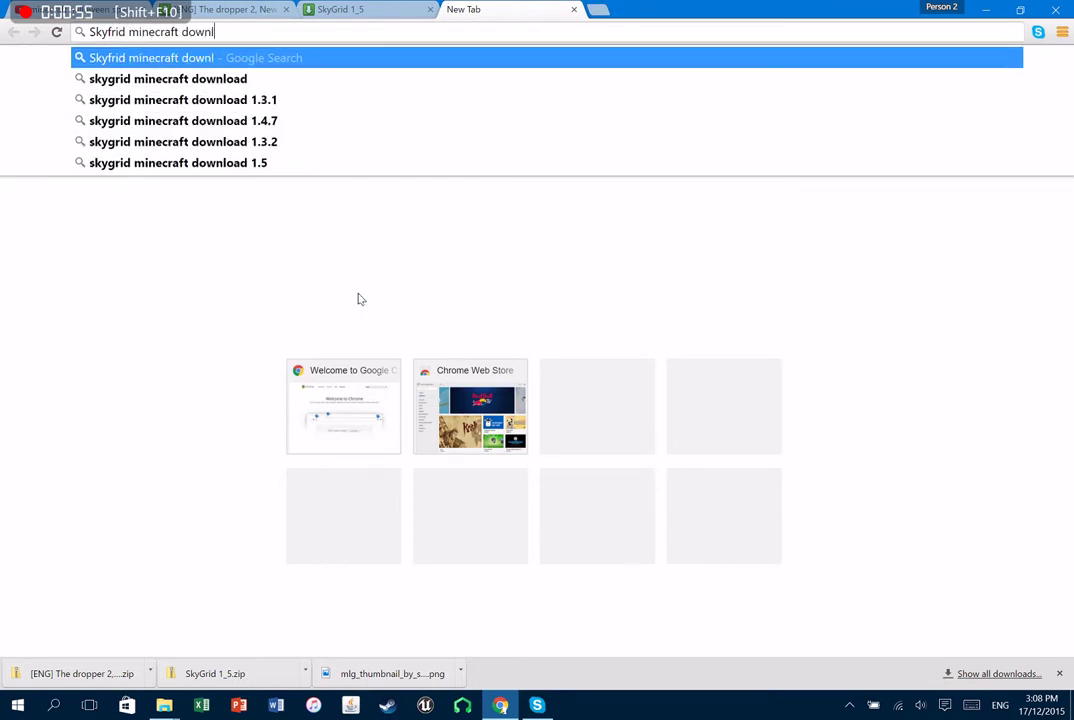
{"action": "type", "text": "oad]"}
{"action": "key", "text": "Return"}
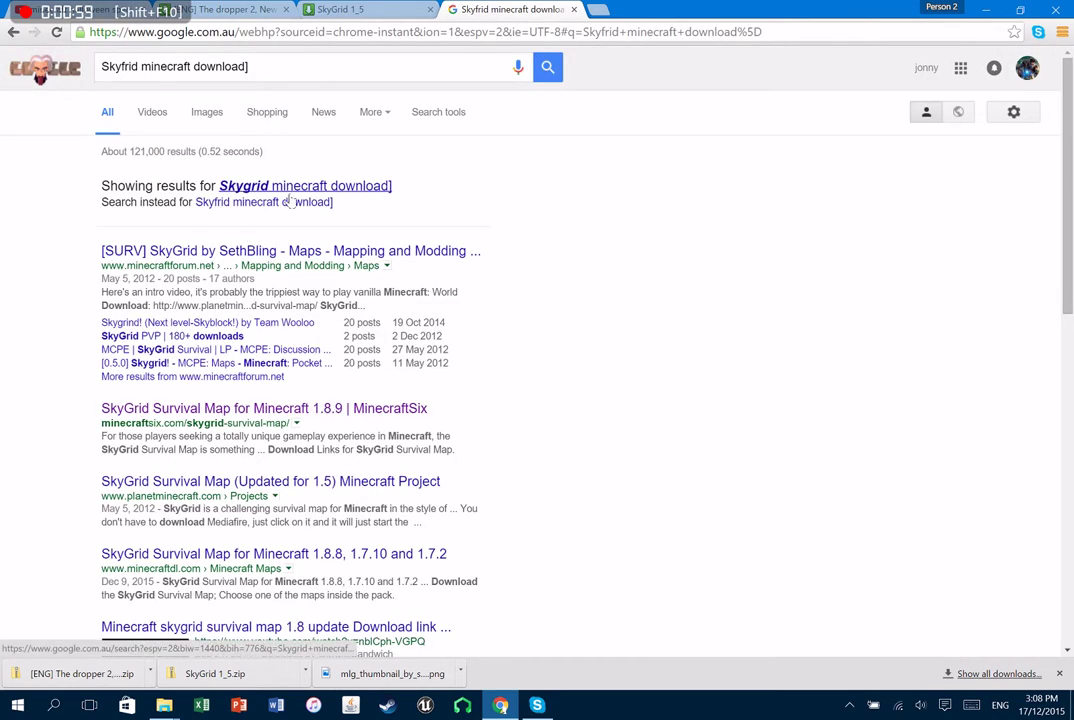
{"action": "left_click", "coordinate": [295, 188]}
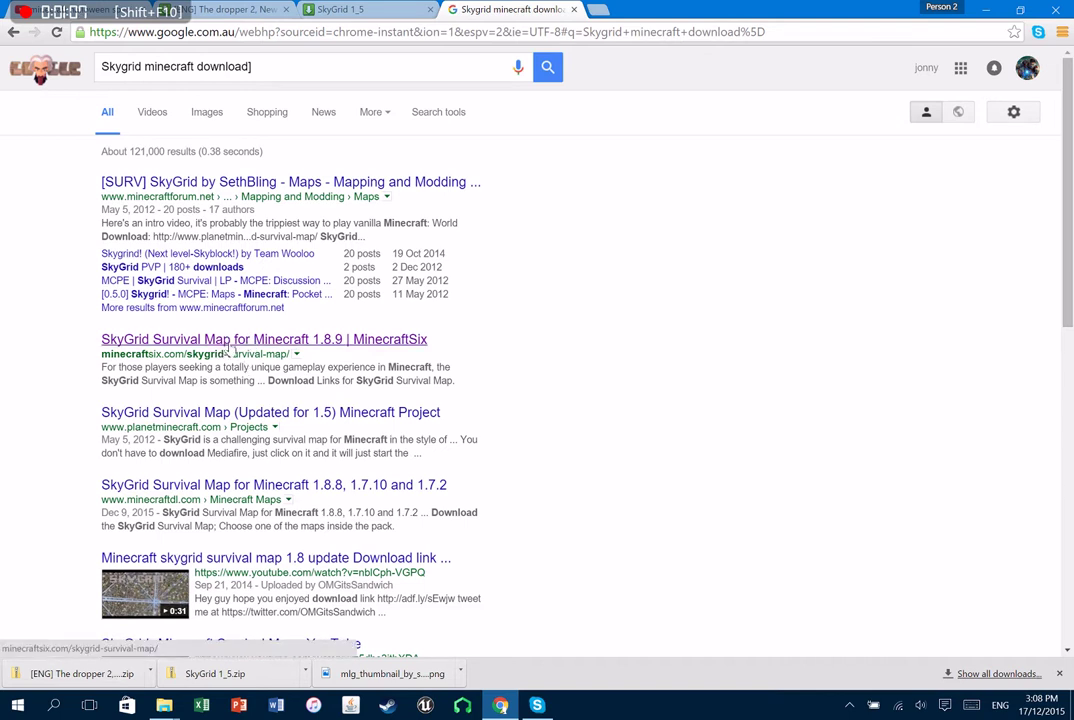
{"action": "left_click", "coordinate": [222, 341]}
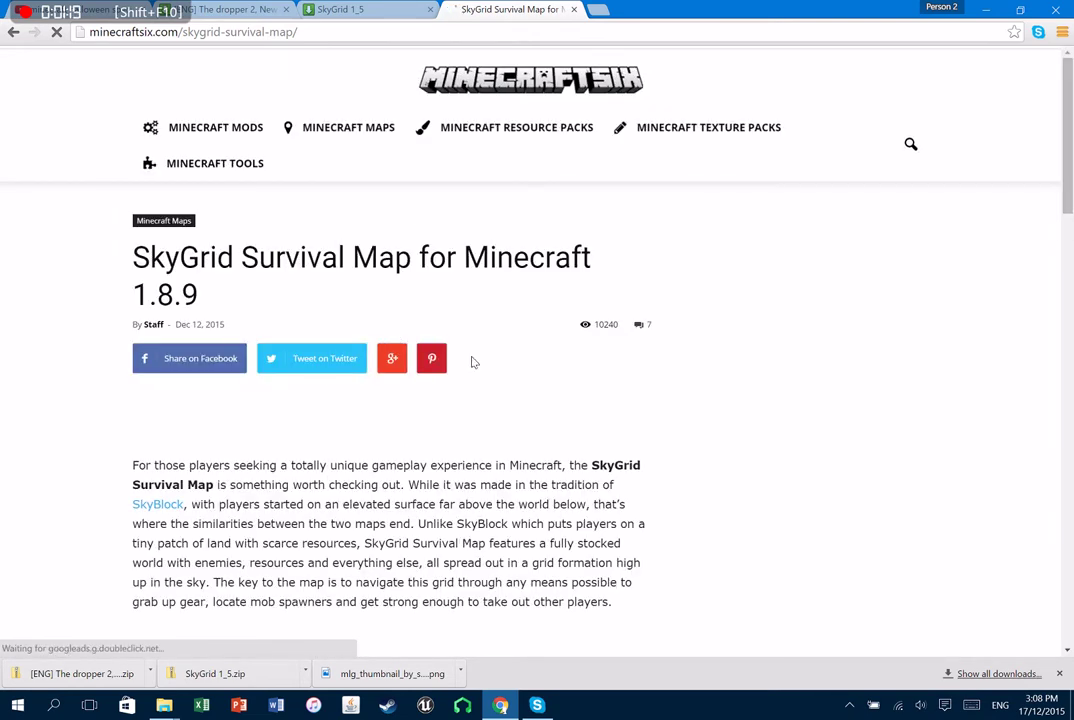
Scroll the MinecraftSix SkyGrid Survival Map article down to its Download Links section.
{"action": "scroll", "coordinate": [521, 358], "scroll_direction": "down", "scroll_amount": 5}
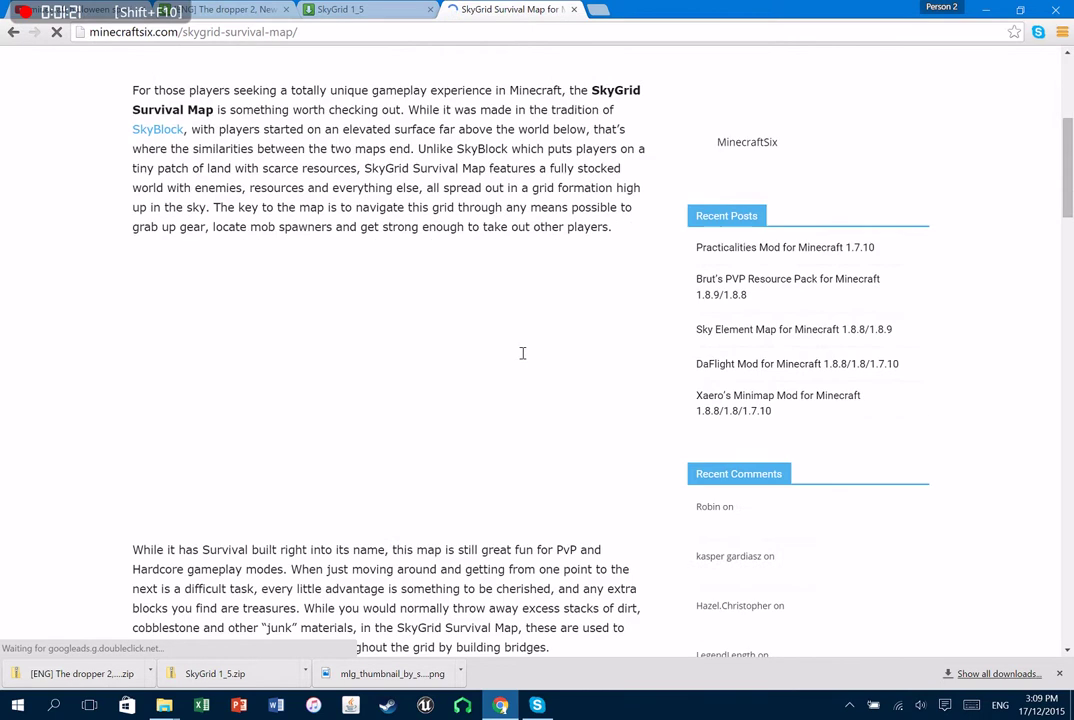
{"action": "scroll", "coordinate": [540, 395], "scroll_direction": "up", "scroll_amount": 3}
{"action": "scroll", "coordinate": [558, 408], "scroll_direction": "down", "scroll_amount": 3}
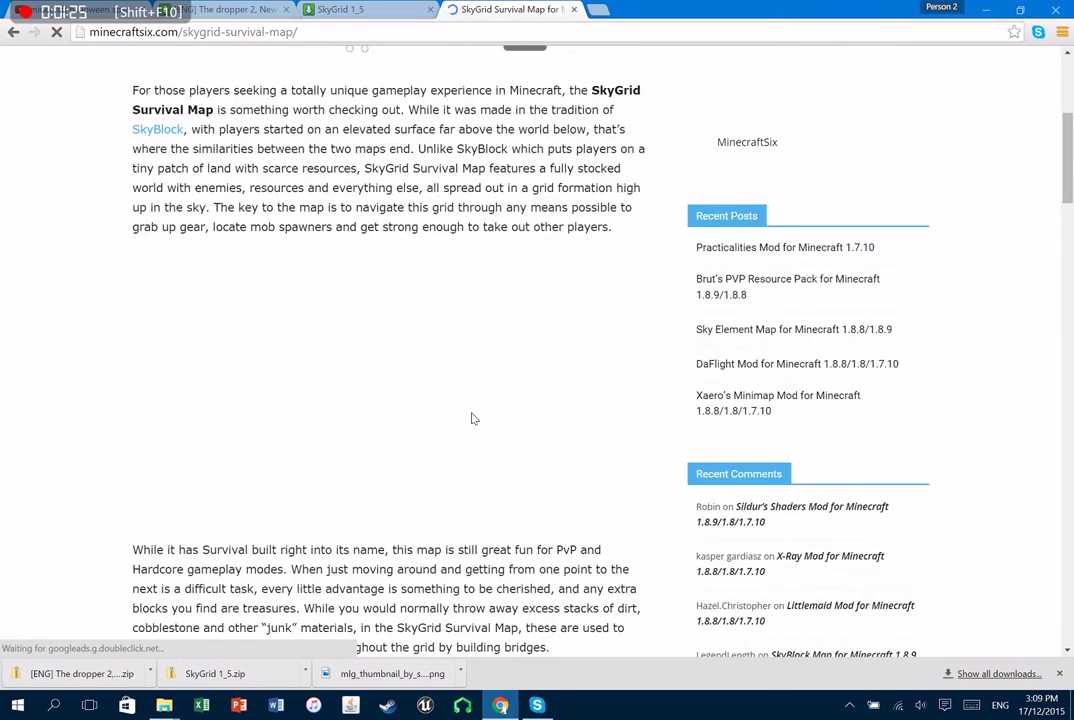
{"action": "scroll", "coordinate": [470, 422], "scroll_direction": "down", "scroll_amount": 1}
{"action": "scroll", "coordinate": [467, 422], "scroll_direction": "down", "scroll_amount": 3}
{"action": "scroll", "coordinate": [467, 424], "scroll_direction": "down", "scroll_amount": 4}
{"action": "scroll", "coordinate": [466, 427], "scroll_direction": "down", "scroll_amount": 1}
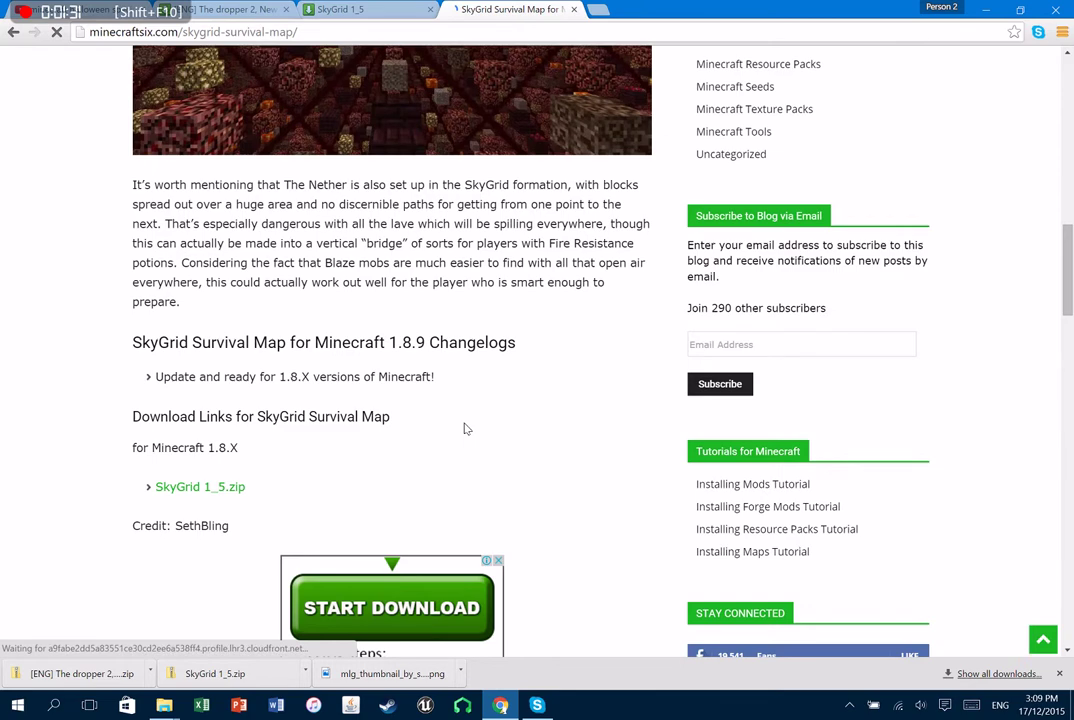
{"action": "scroll", "coordinate": [464, 428], "scroll_direction": "up", "scroll_amount": 5}
{"action": "scroll", "coordinate": [463, 432], "scroll_direction": "up", "scroll_amount": 5}
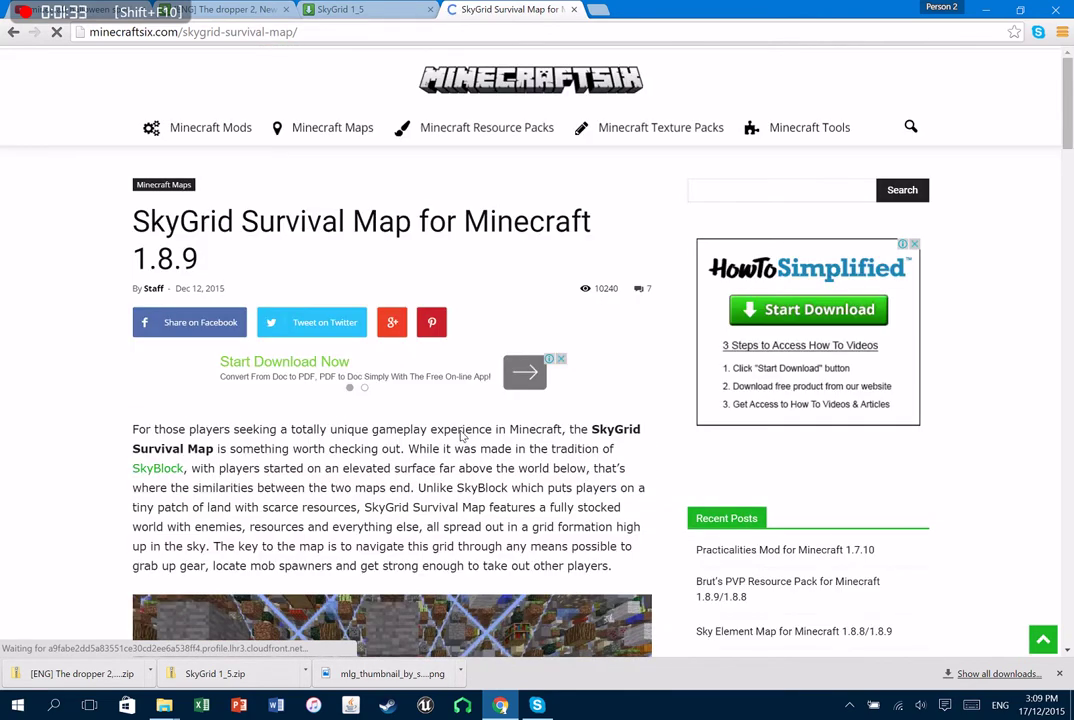
{"action": "scroll", "coordinate": [460, 438], "scroll_direction": "down", "scroll_amount": 3}
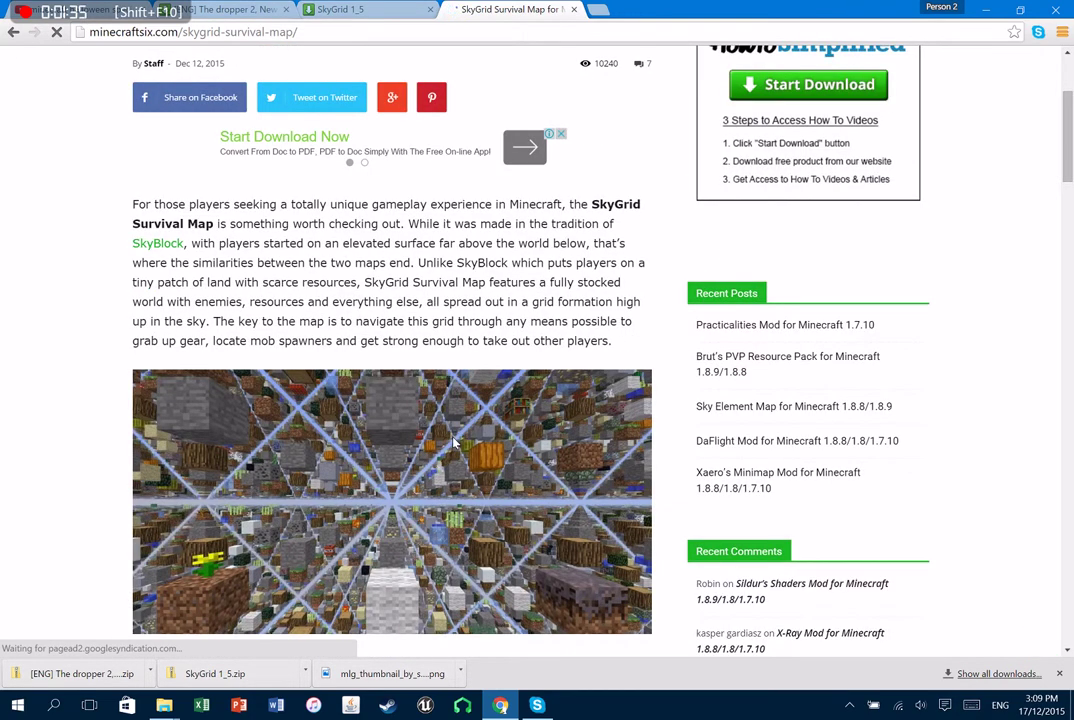
{"action": "scroll", "coordinate": [424, 485], "scroll_direction": "down", "scroll_amount": 8}
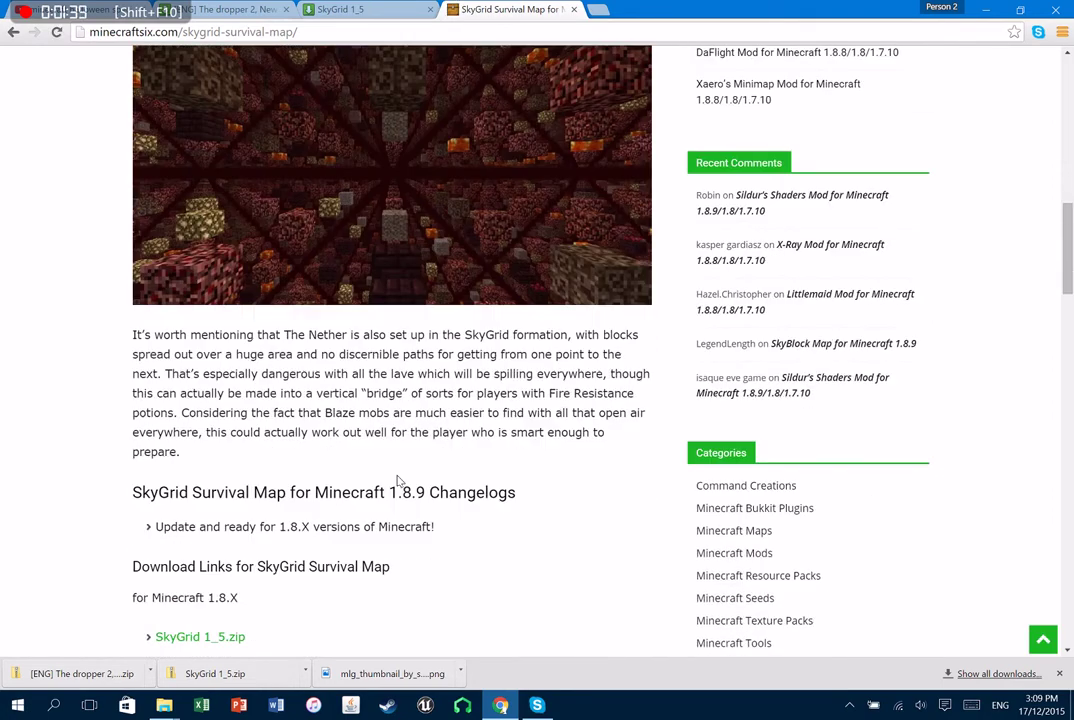
{"action": "scroll", "coordinate": [400, 495], "scroll_direction": "up", "scroll_amount": 2}
{"action": "scroll", "coordinate": [405, 516], "scroll_direction": "down", "scroll_amount": 2}
{"action": "scroll", "coordinate": [405, 516], "scroll_direction": "down", "scroll_amount": 2}
Follow the SkyGrid 1_5.zip link to its 24.4 MB MediaFire download page.
{"action": "left_click", "coordinate": [225, 490]}
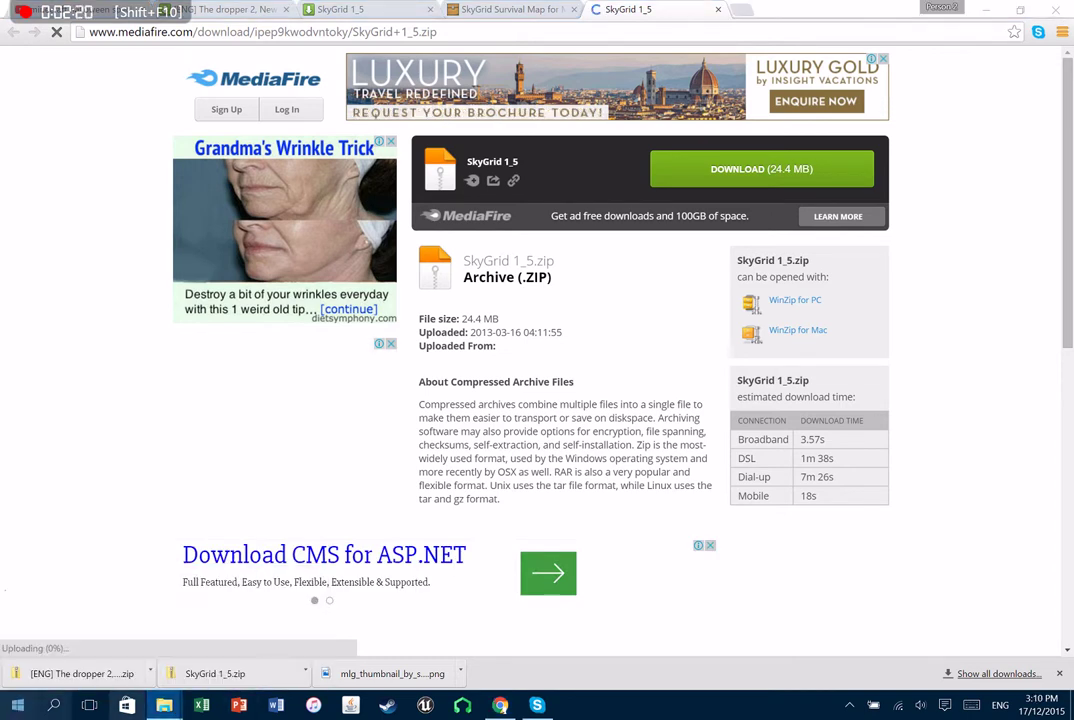
Search the Start menu for 'run' and launch the Run desktop app.
{"action": "left_click", "coordinate": [18, 706]}
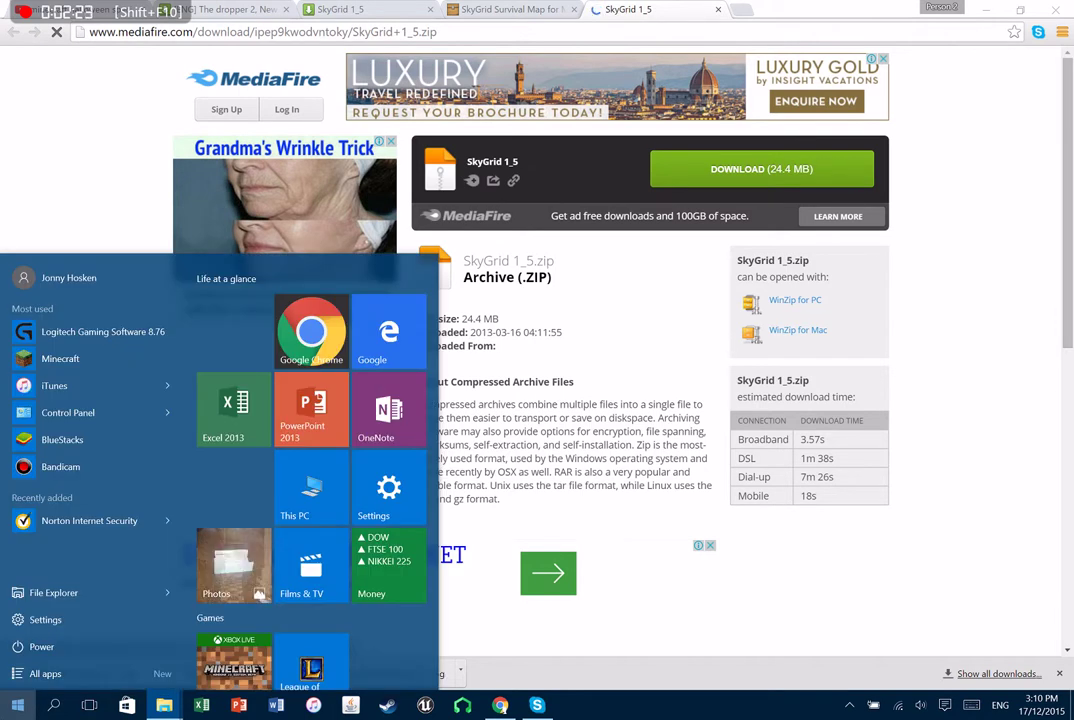
{"action": "left_click", "coordinate": [18, 706]}
{"action": "type", "text": "run"}
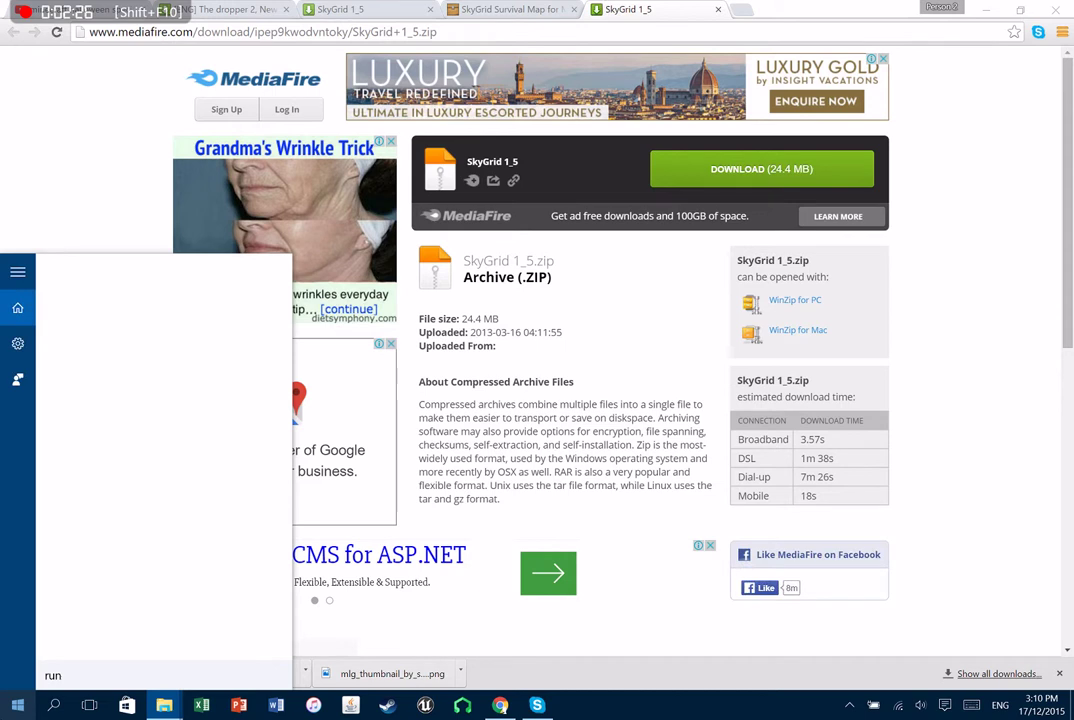
{"action": "key", "text": "Return"}
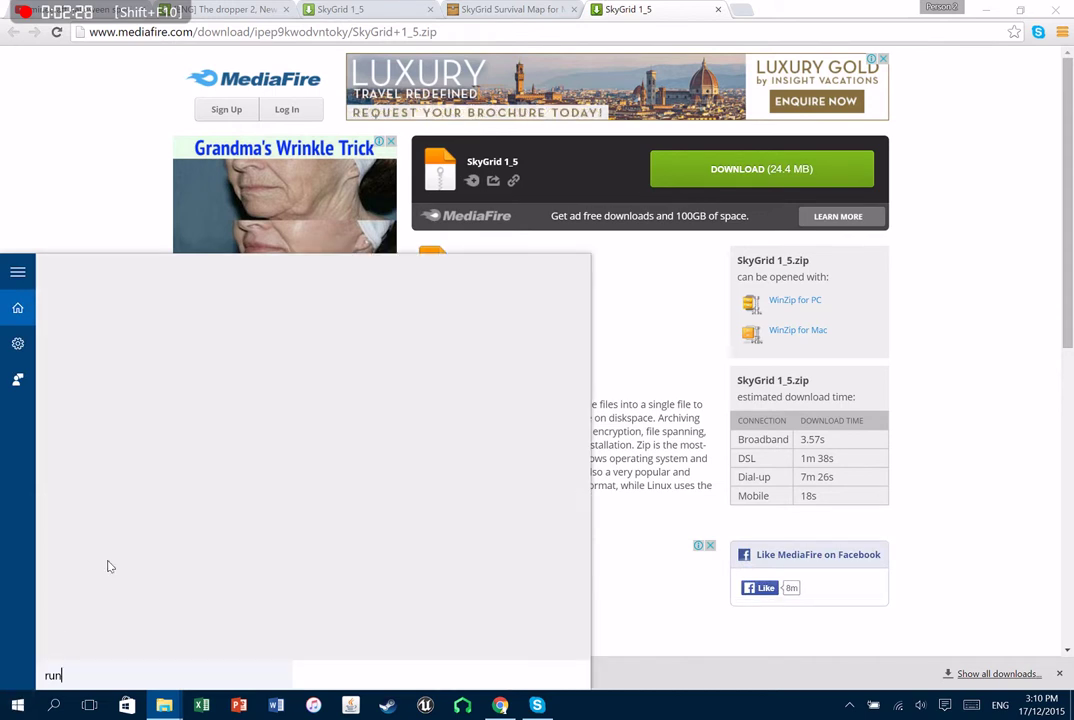
{"action": "key", "text": "Escape"}
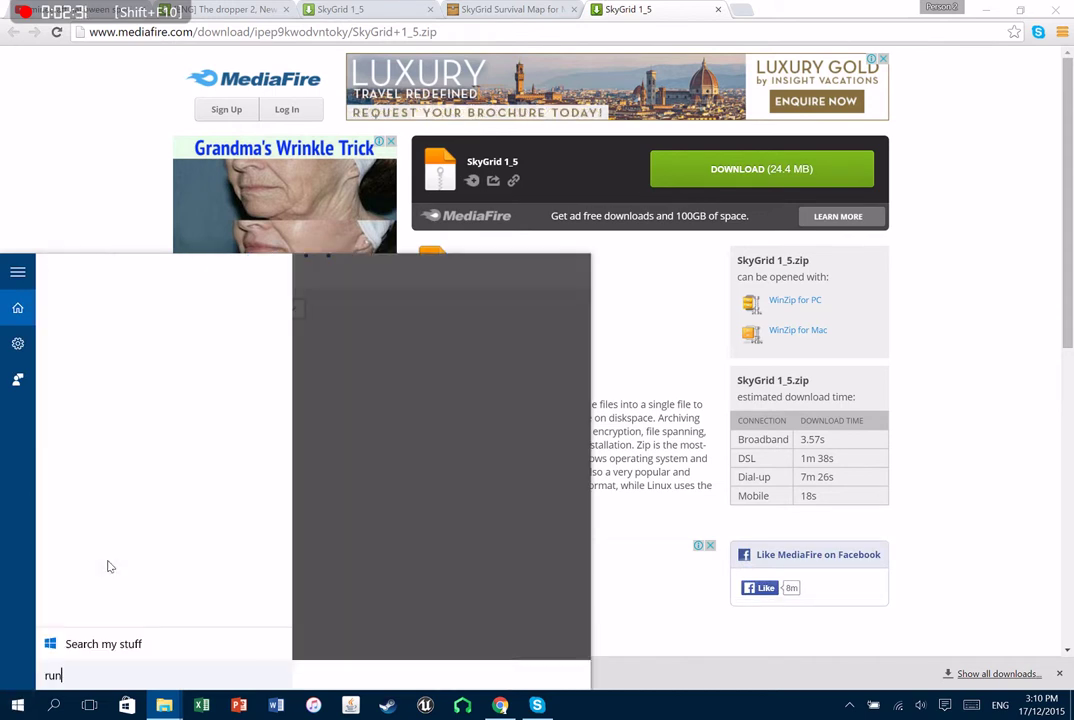
{"action": "key", "text": "BackSpace"}
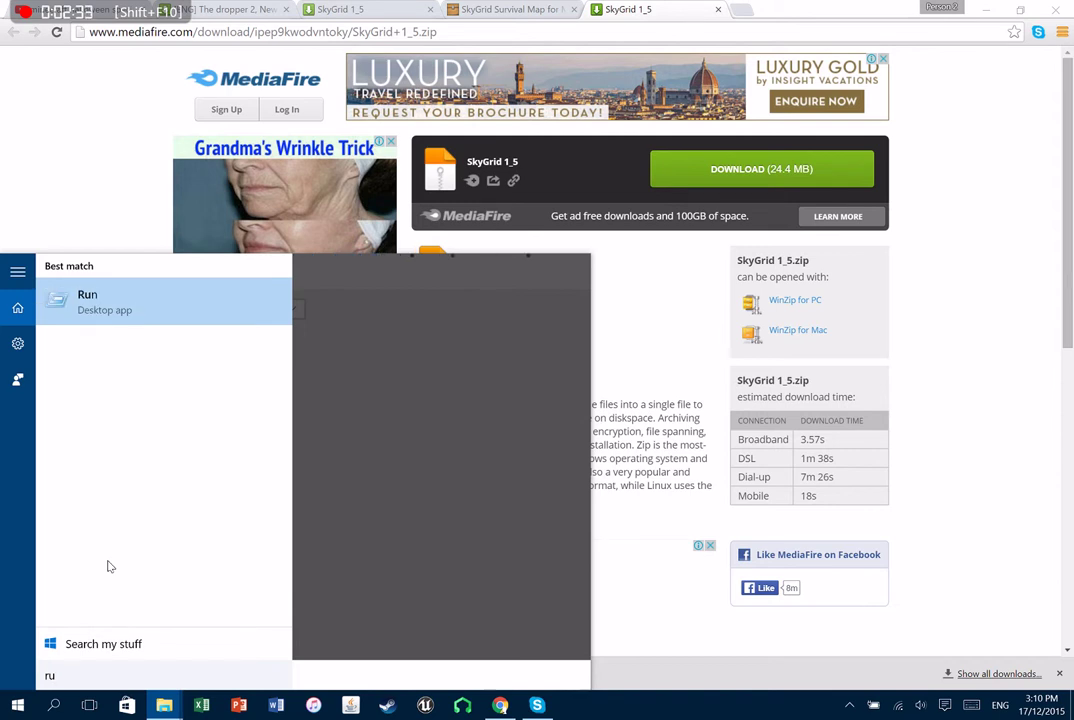
{"action": "key", "text": "Return"}
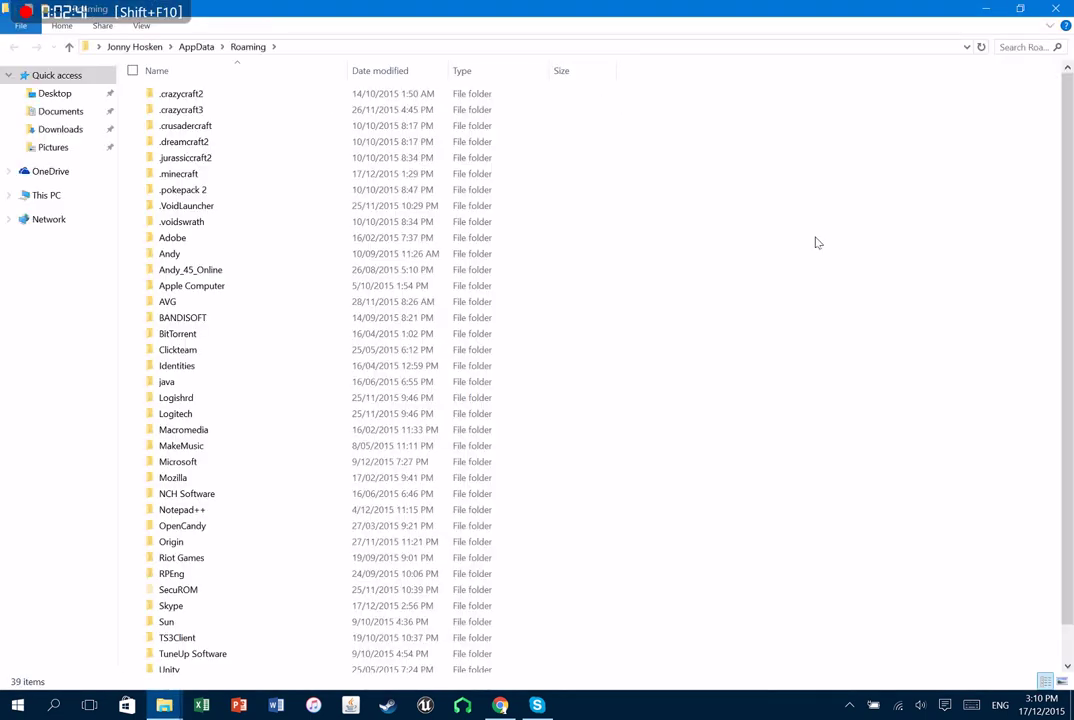
Open .minecraft and then its saves folder from AppData Roaming to view the existing worlds.
{"action": "scroll", "coordinate": [145, 330], "scroll_direction": "up", "scroll_amount": 1}
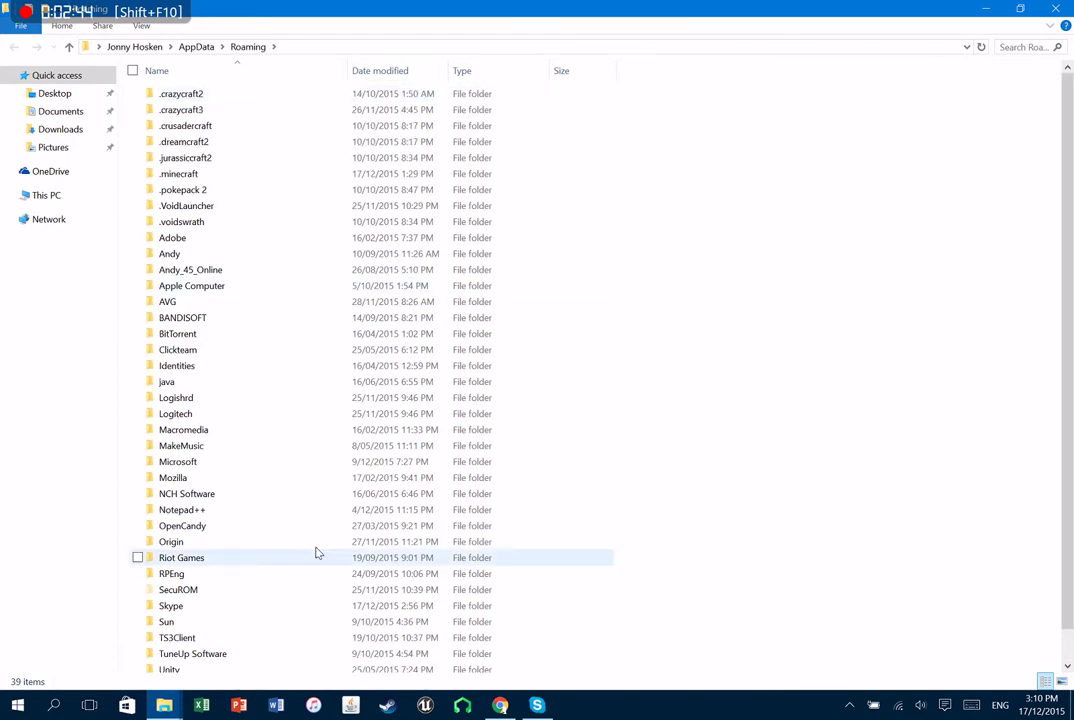
{"action": "double_click", "coordinate": [198, 177]}
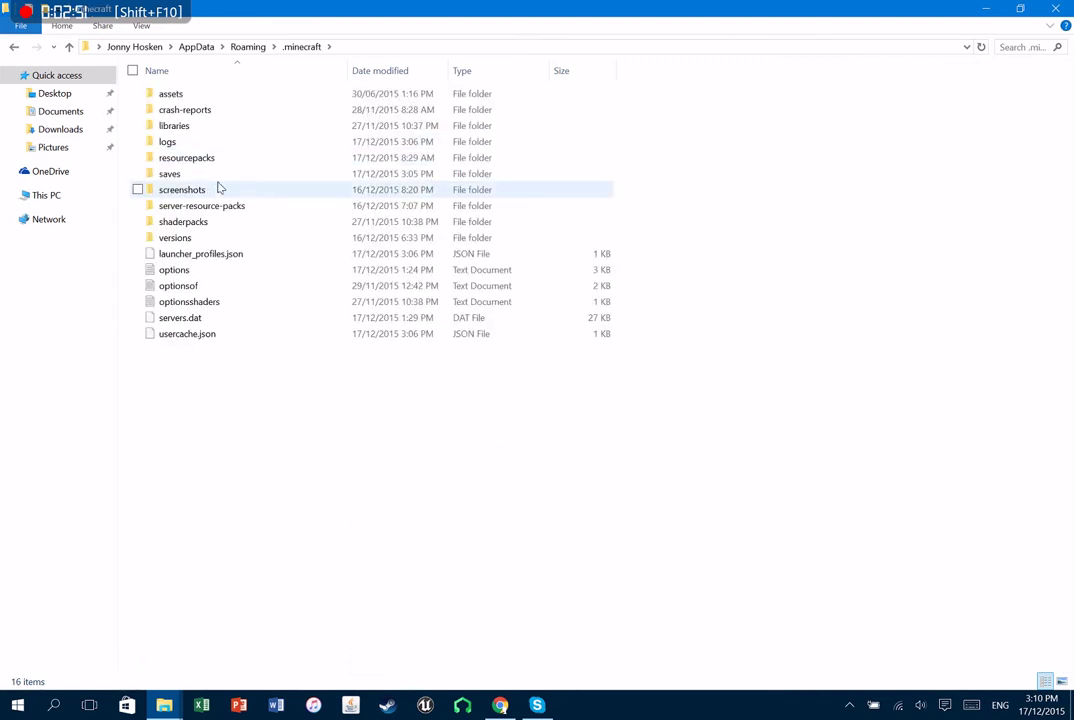
{"action": "double_click", "coordinate": [225, 182]}
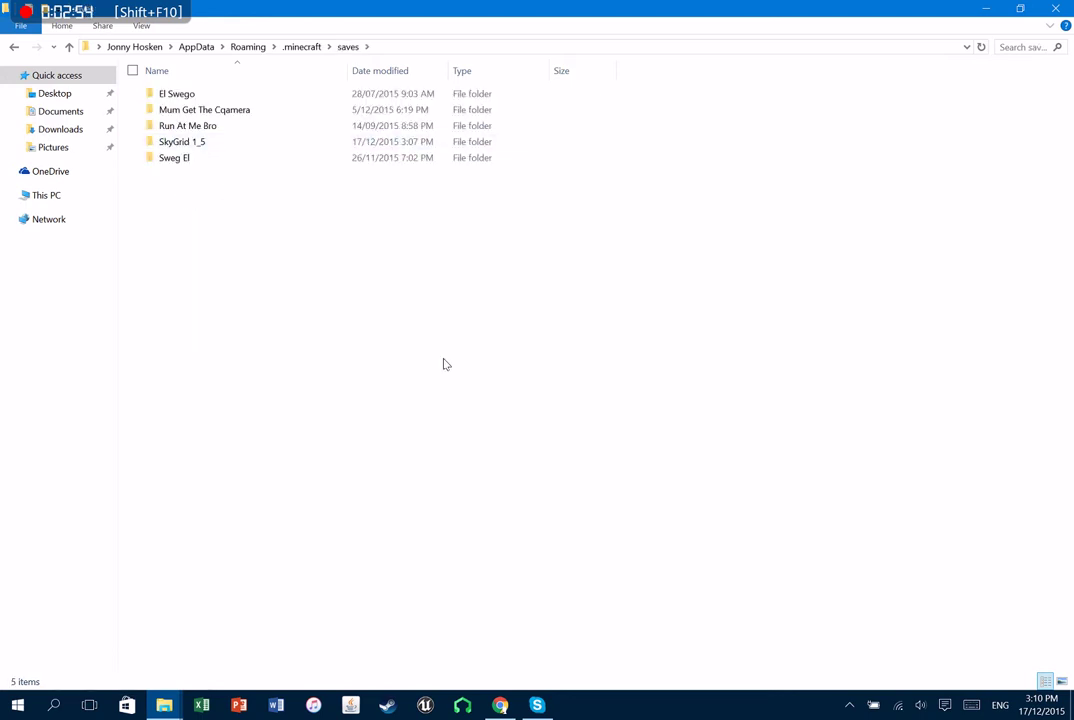
{"action": "mouse_move", "coordinate": [235, 151]}
{"action": "mouse_move", "coordinate": [251, 92]}
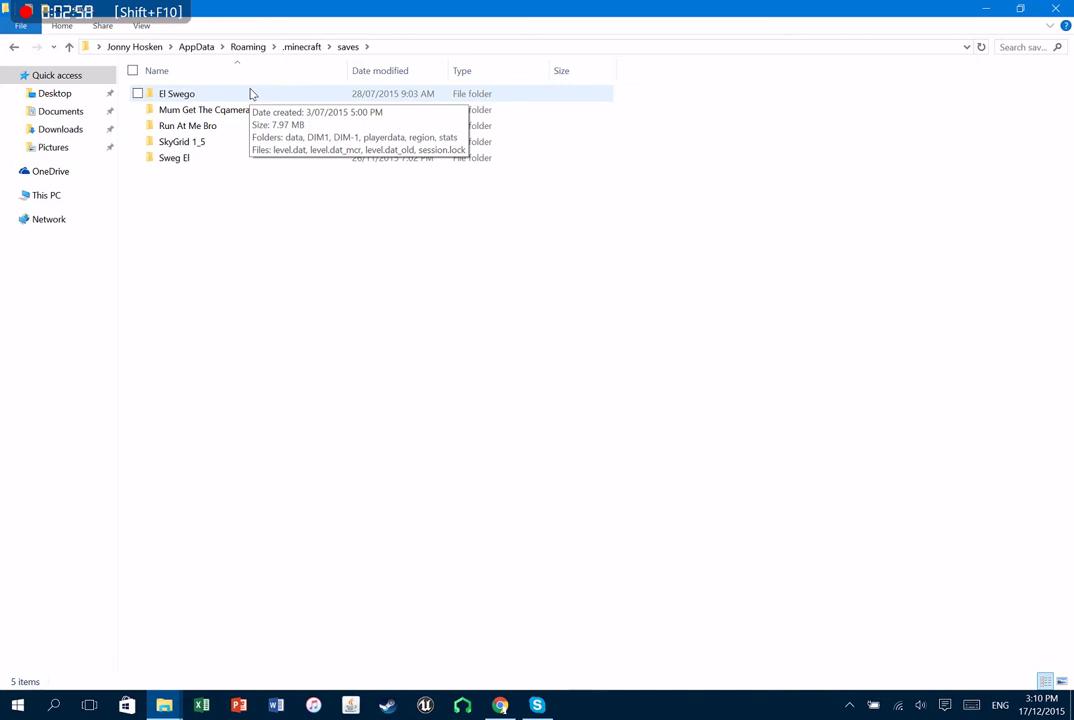
{"action": "left_click", "coordinate": [503, 708]}
Copy SkyGrid 1_5.zip into saves and extract its SkyGrid 1_5 folder there, replacing existing files.
{"action": "left_click_drag", "start_coordinate": [216, 677], "coordinate": [191, 232]}
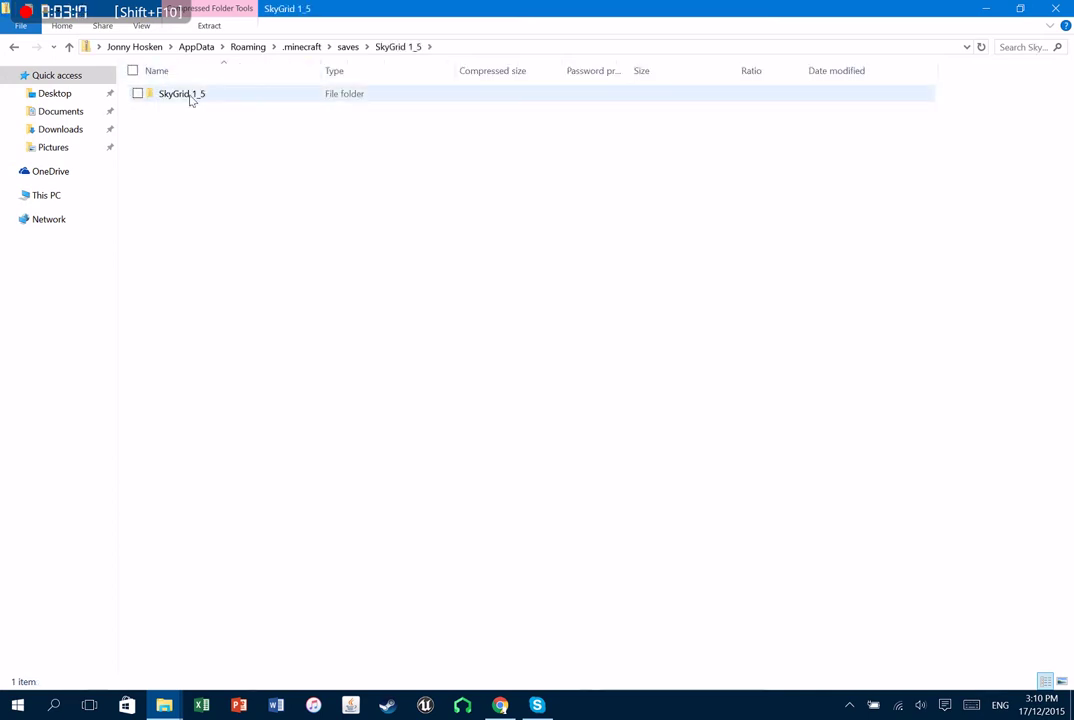
{"action": "left_click_drag", "start_coordinate": [191, 99], "coordinate": [338, 52]}
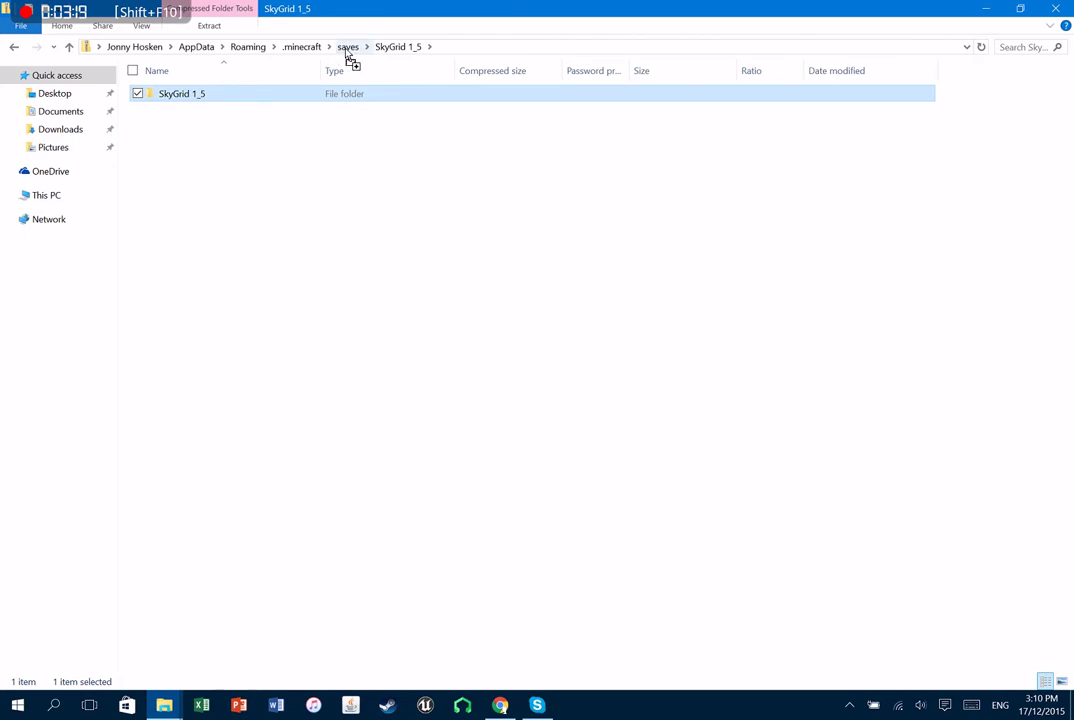
{"action": "left_click_drag", "start_coordinate": [347, 53], "coordinate": [311, 145]}
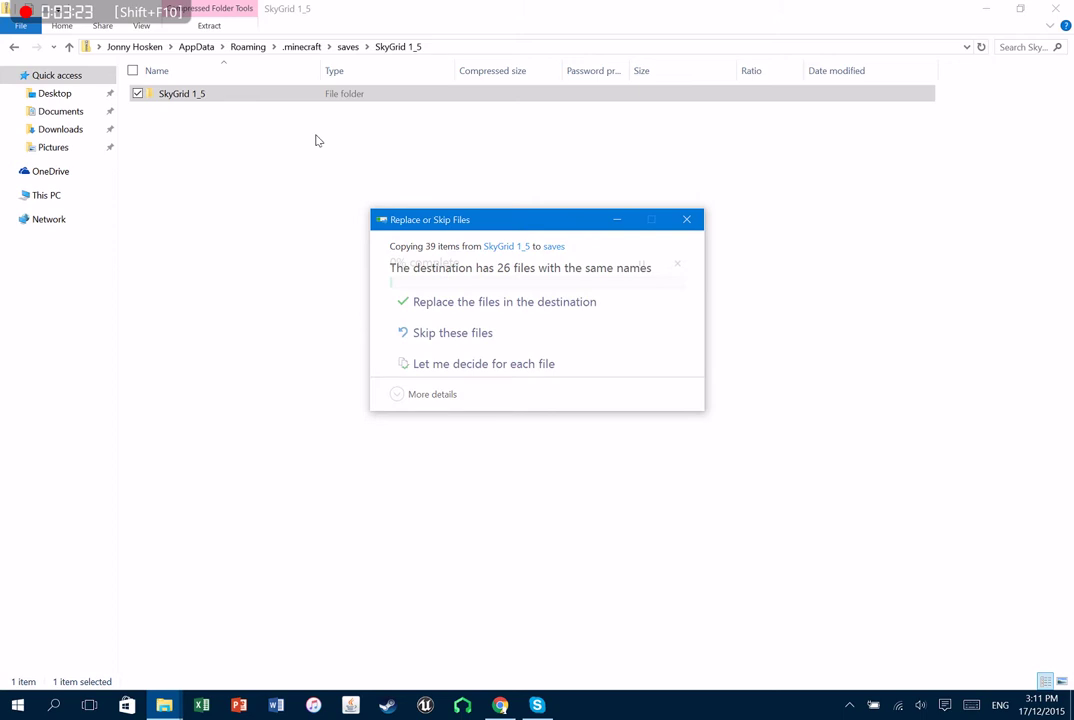
{"action": "left_click", "coordinate": [527, 313]}
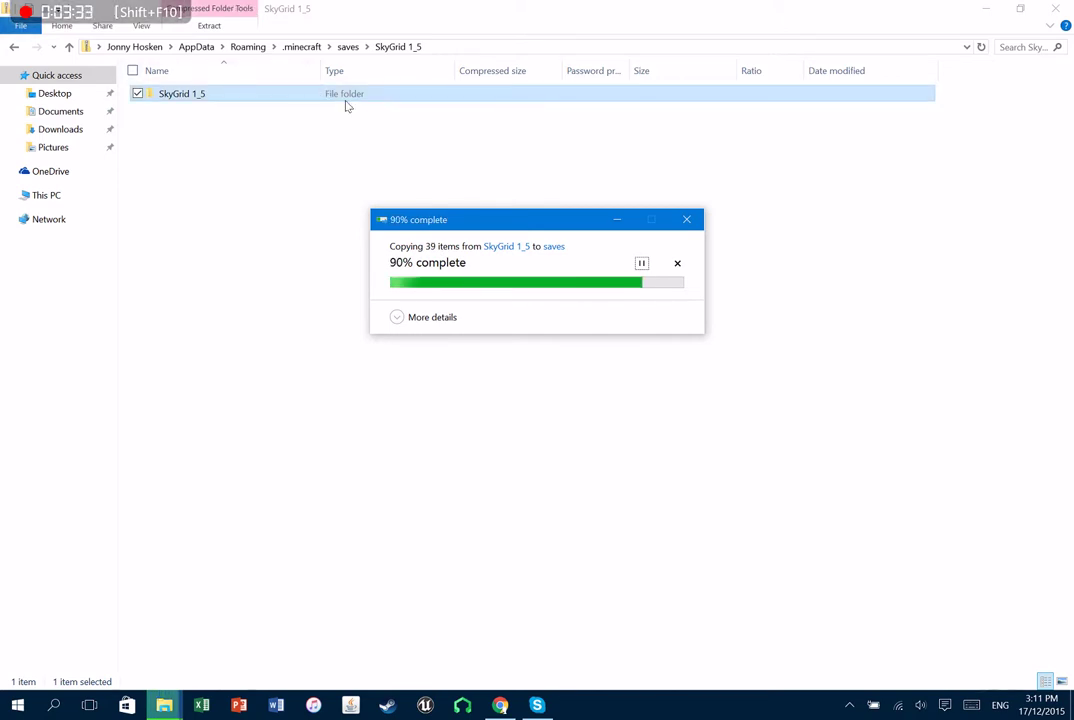
{"action": "left_click", "coordinate": [349, 47]}
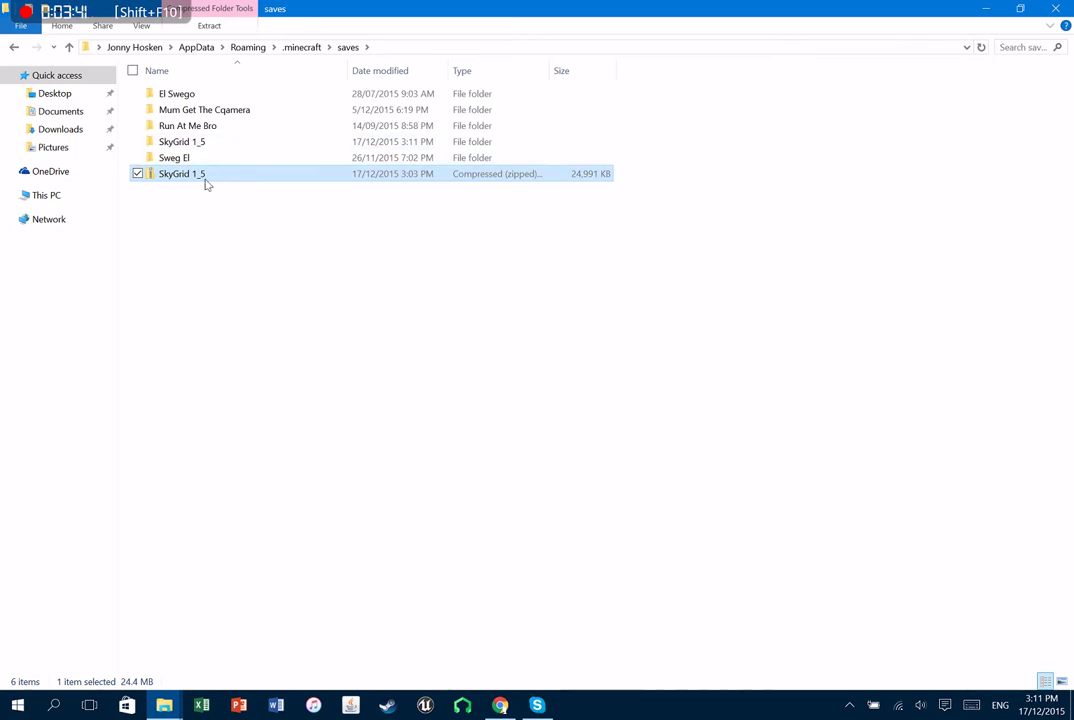
Delete the leftover SkyGrid 1_5 zip from saves, then minimise Explorer and Chrome.
{"action": "left_click", "coordinate": [225, 233]}
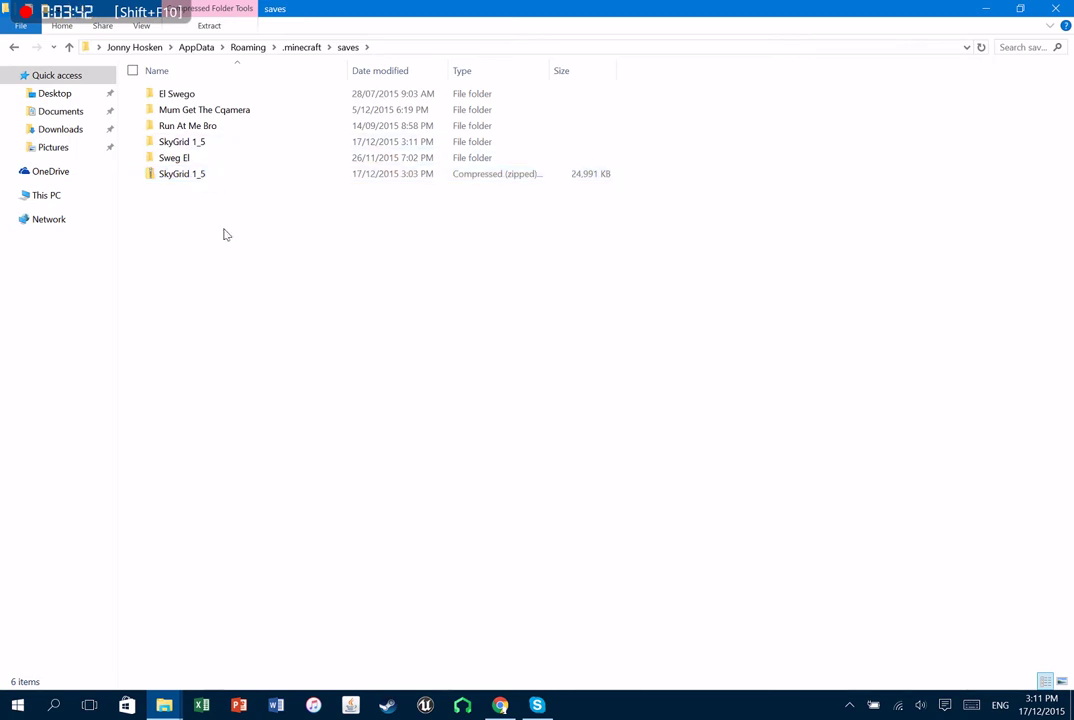
{"action": "left_click", "coordinate": [239, 180]}
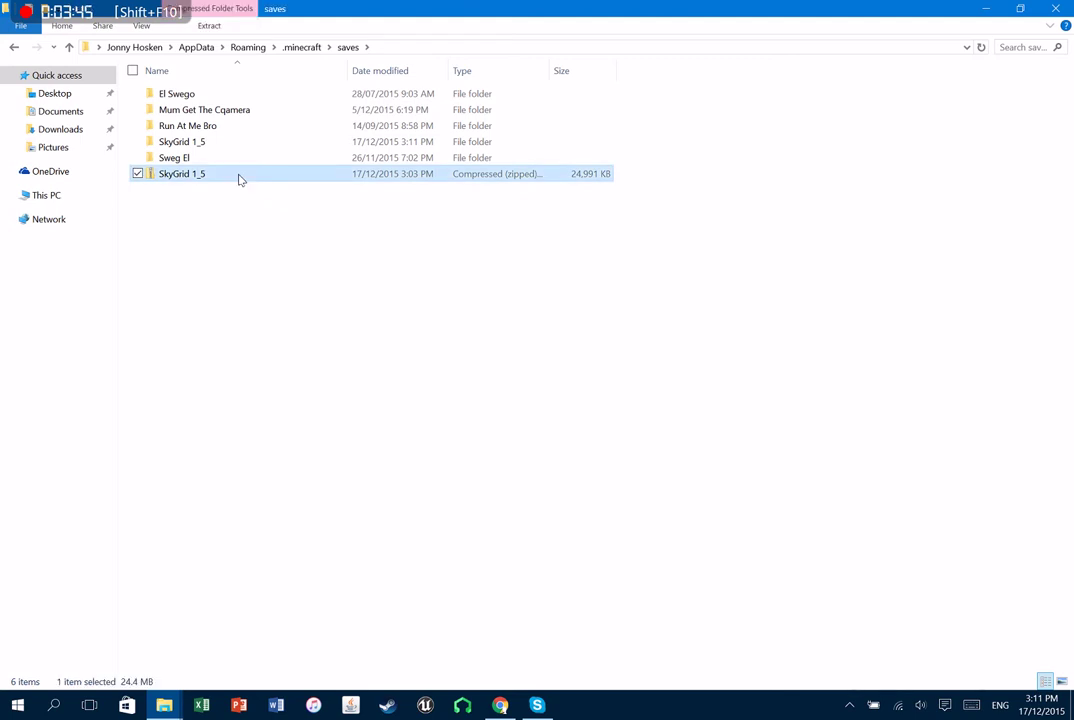
{"action": "key", "text": "Delete"}
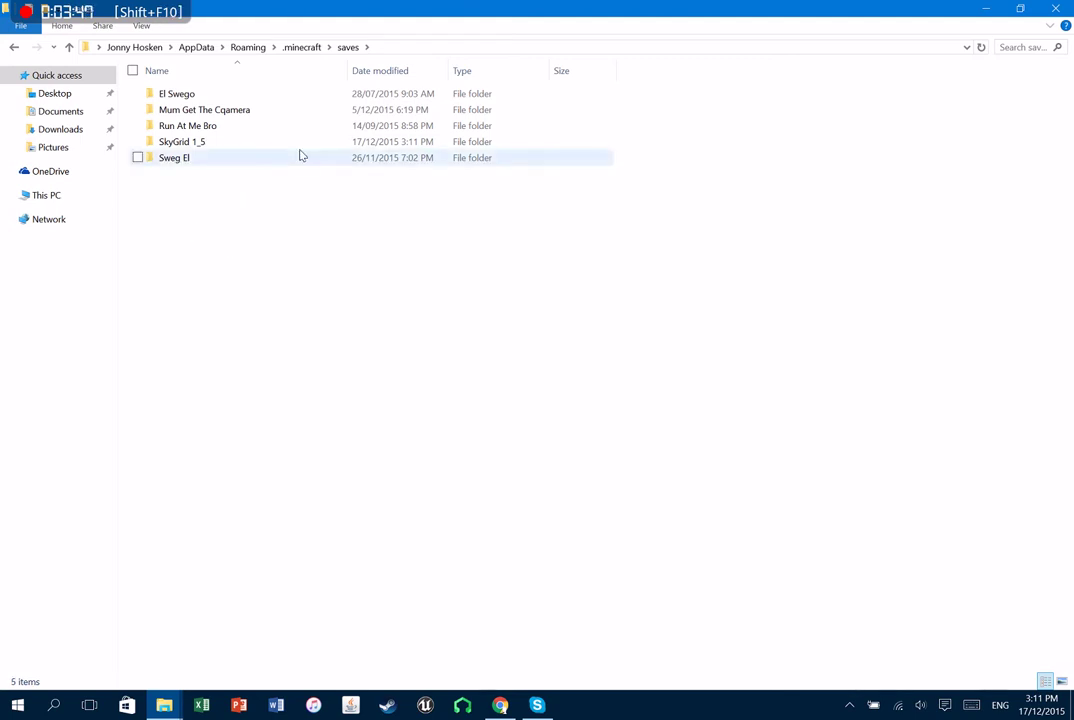
{"action": "left_click", "coordinate": [976, 7]}
{"action": "left_click", "coordinate": [940, 8]}
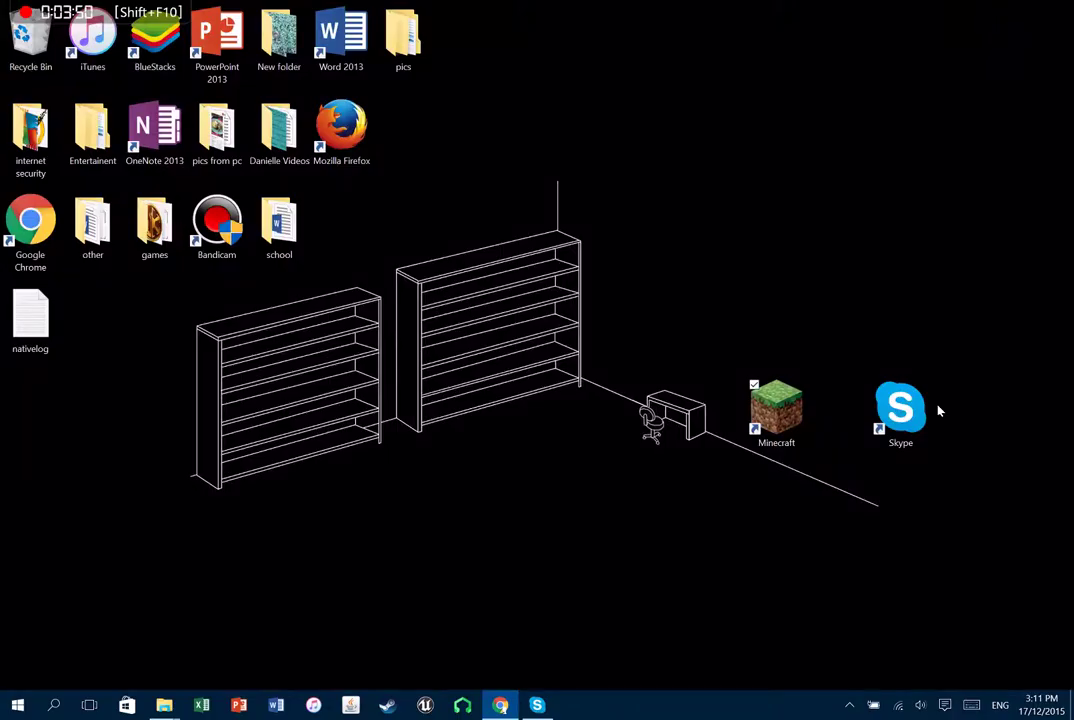
Launch Minecraft from its desktop shortcut and choose Play Offline for version 1.8.9.
{"action": "left_click", "coordinate": [762, 392]}
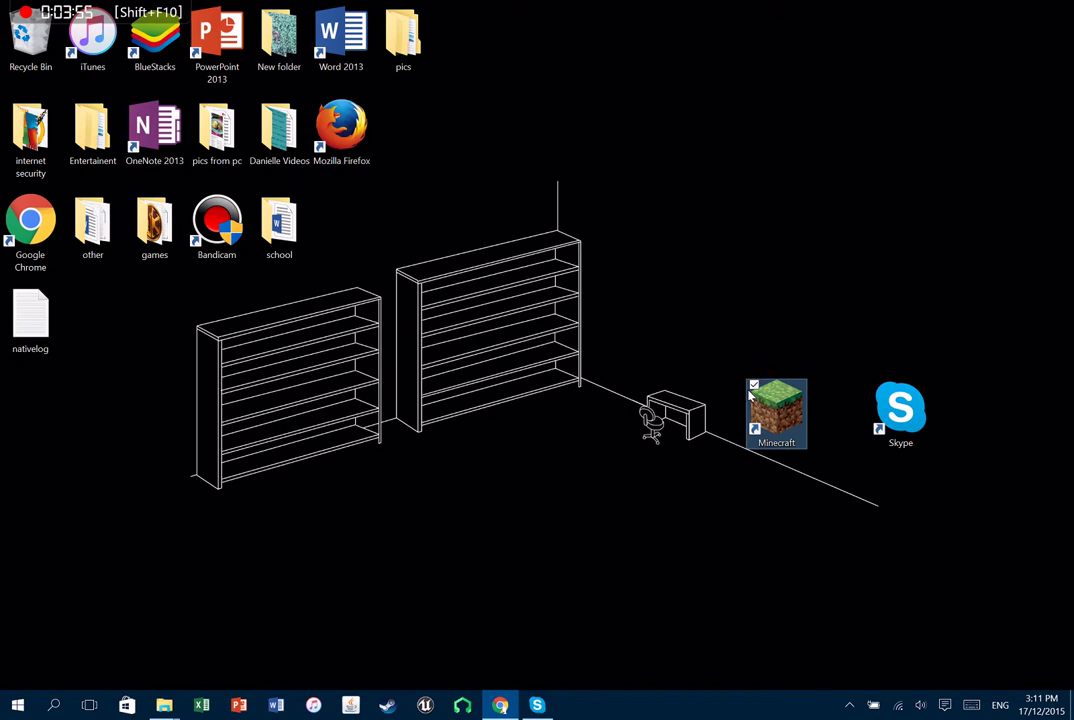
{"action": "double_click", "coordinate": [762, 400]}
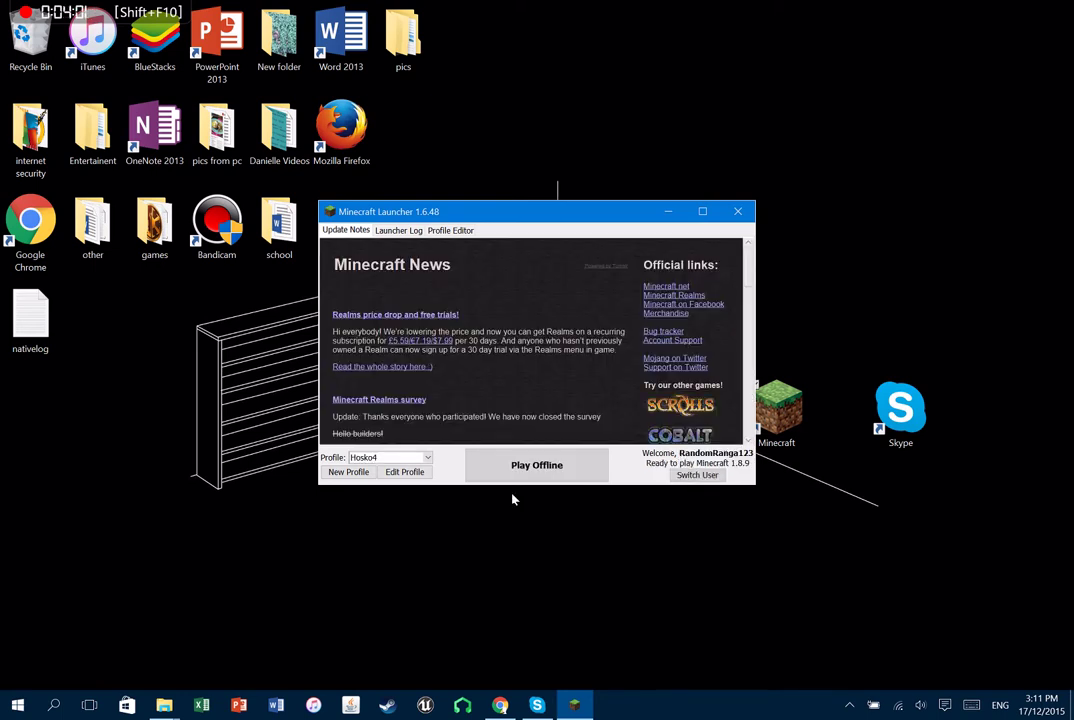
{"action": "left_click", "coordinate": [543, 478]}
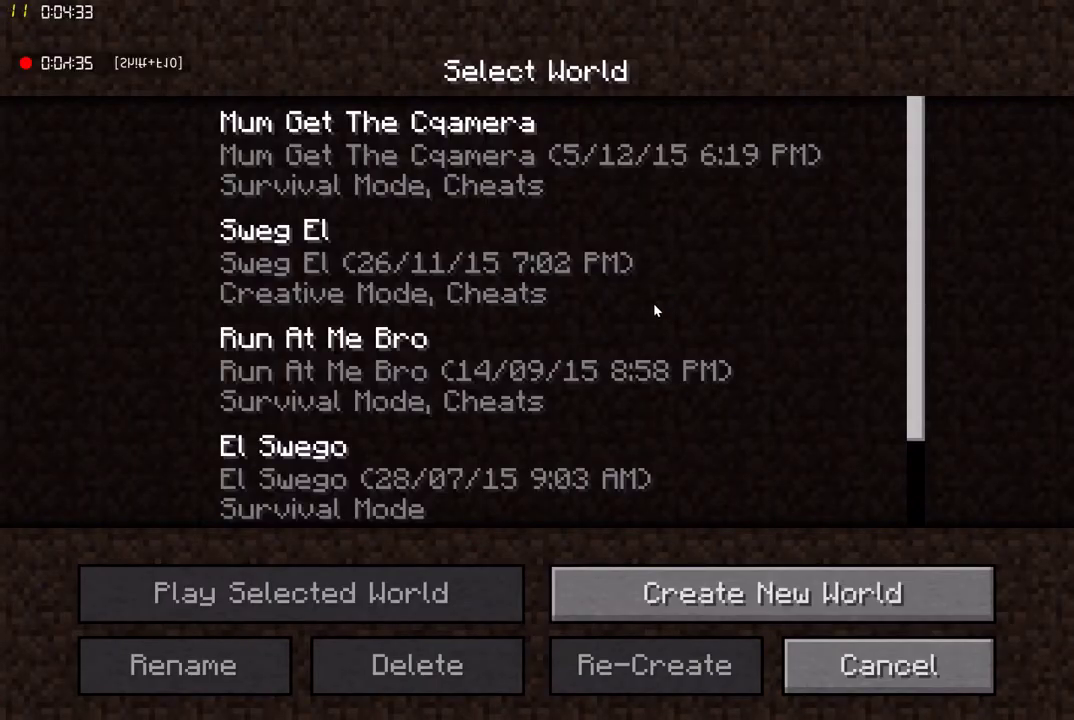
Find SkyGrid 1.5 in the Select World list, select it, and play it.
{"action": "scroll", "coordinate": [654, 307], "scroll_direction": "down", "scroll_amount": 2}
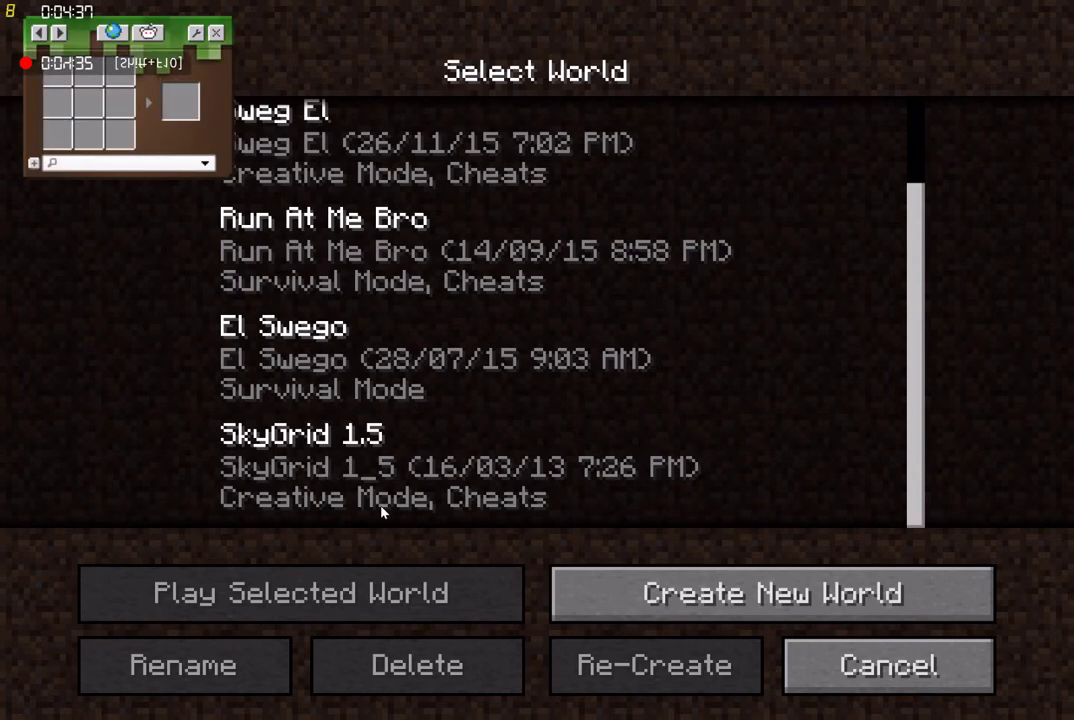
{"action": "scroll", "coordinate": [383, 510], "scroll_direction": "up", "scroll_amount": 1}
{"action": "scroll", "coordinate": [420, 500], "scroll_direction": "down", "scroll_amount": 1}
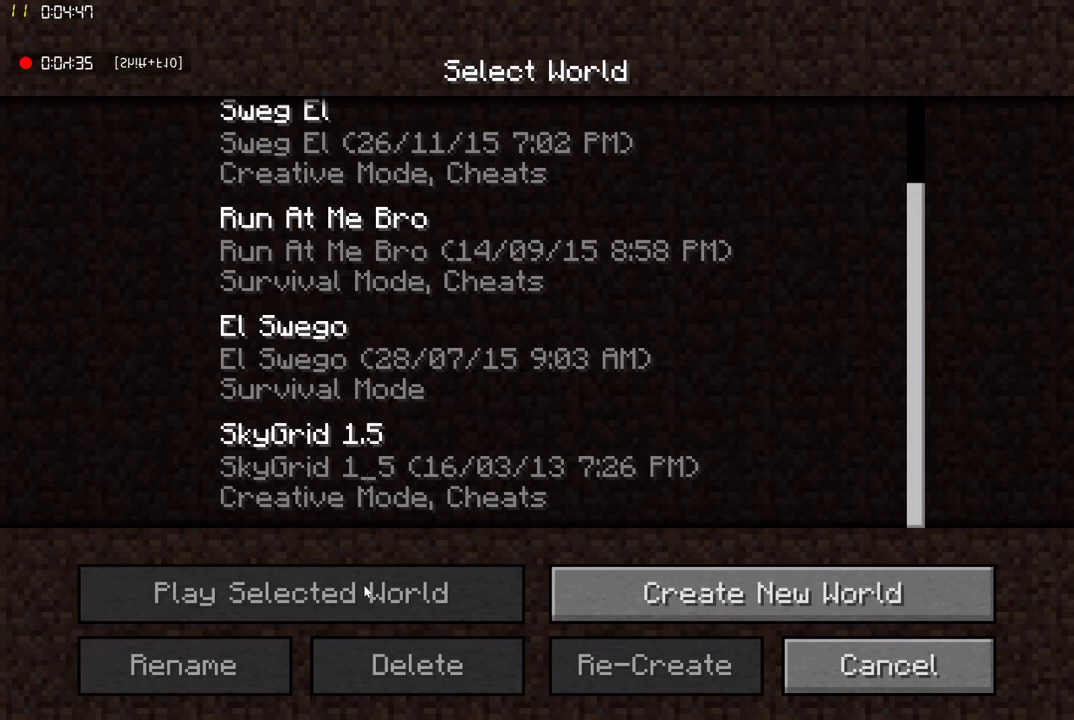
{"action": "left_click", "coordinate": [296, 508]}
{"action": "left_click", "coordinate": [288, 567]}
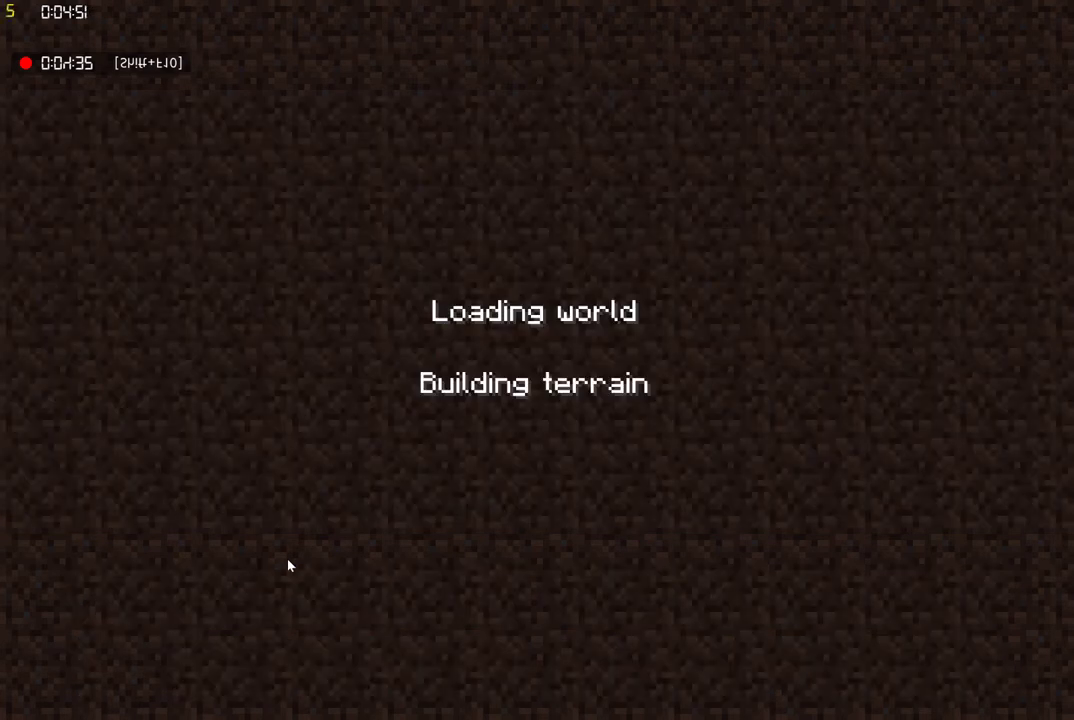